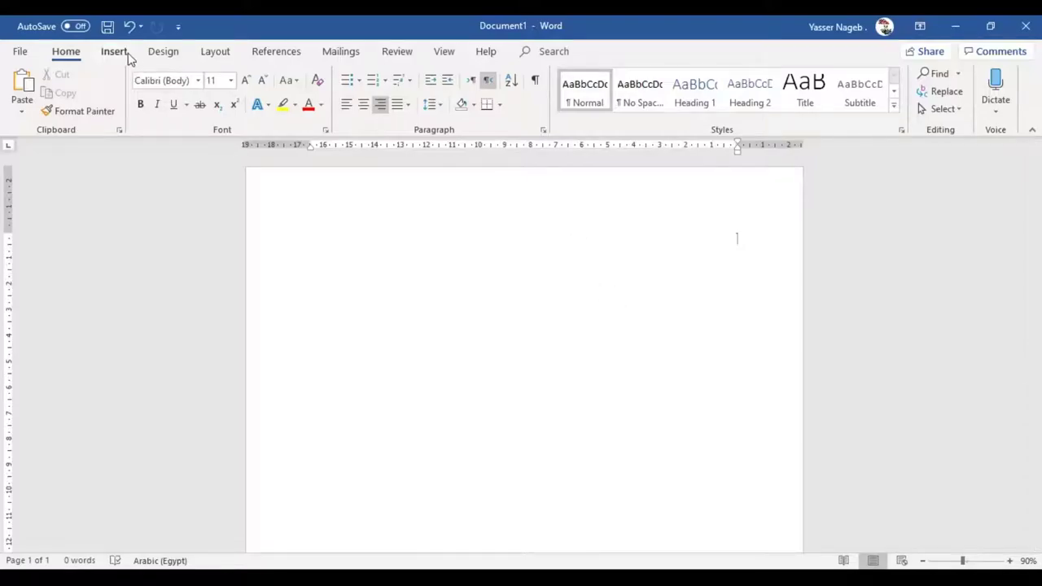
Show the Insert ribbon commands in the blank document
click(115, 52)
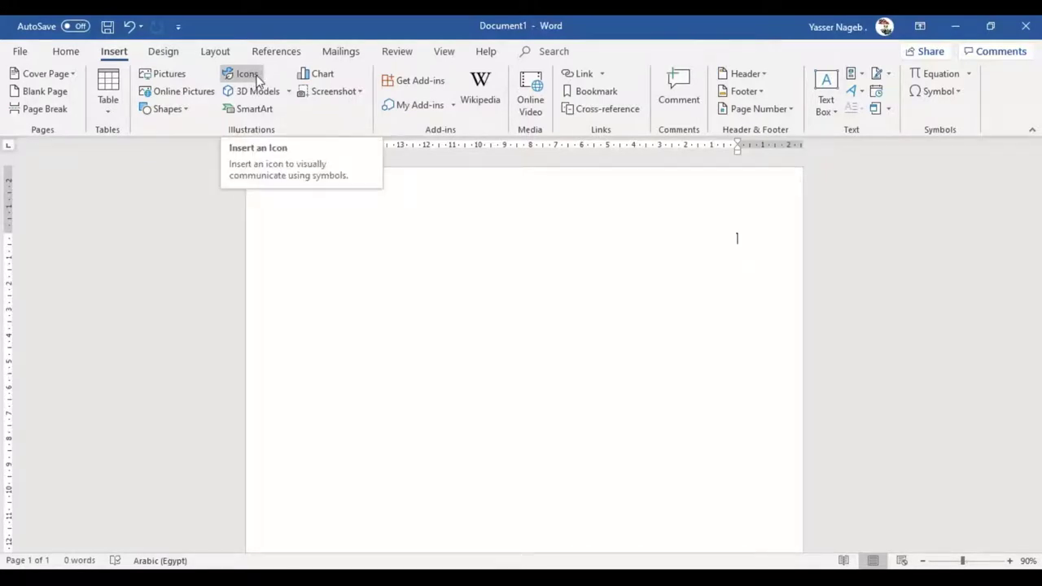
Insert the sun-behind-cloud icon from the icon library's weather icons, 2.54 cm square
click(248, 75)
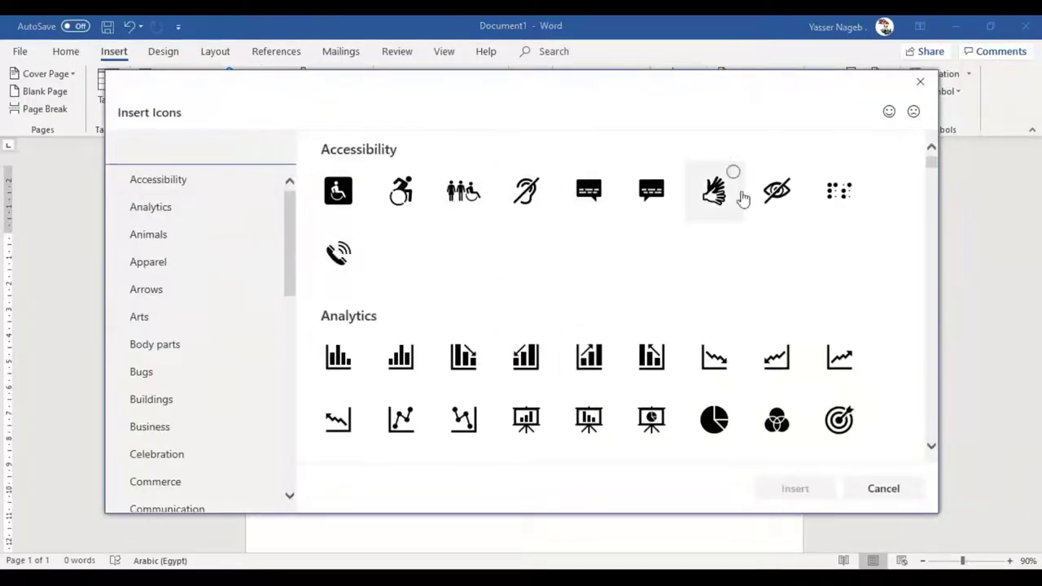
scroll(451, 293, down, 1)
scroll(453, 284, down, 2)
scroll(874, 260, down, 10)
scroll(874, 264, down, 2)
scroll(874, 274, down, 3)
scroll(875, 287, down, 2)
scroll(874, 293, down, 5)
scroll(874, 295, down, 3)
scroll(874, 295, down, 4)
scroll(876, 296, down, 8)
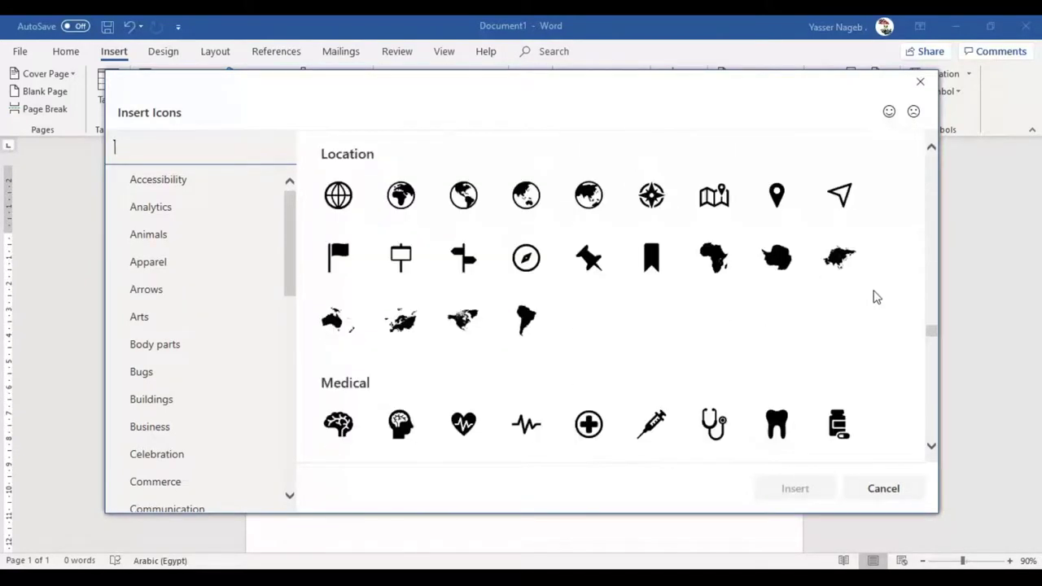
scroll(869, 301, down, 3)
drag(285, 234, 291, 411)
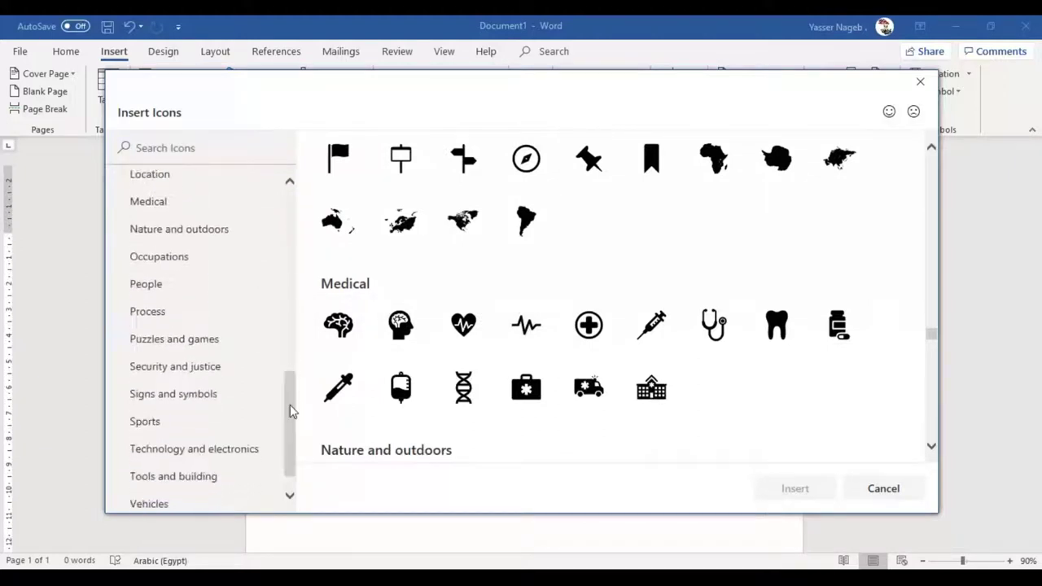
scroll(212, 436, down, 1)
click(187, 480)
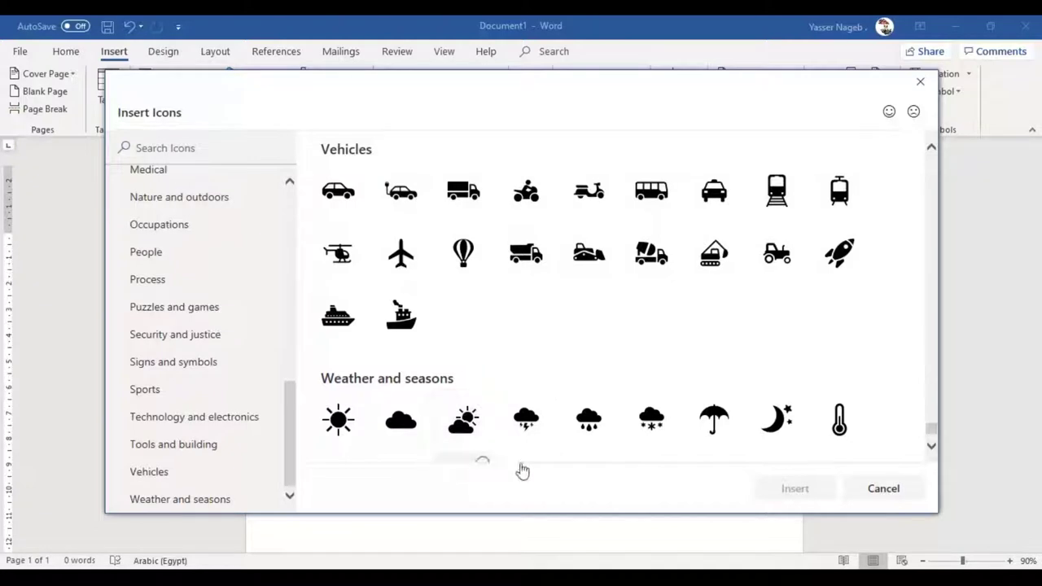
click(469, 429)
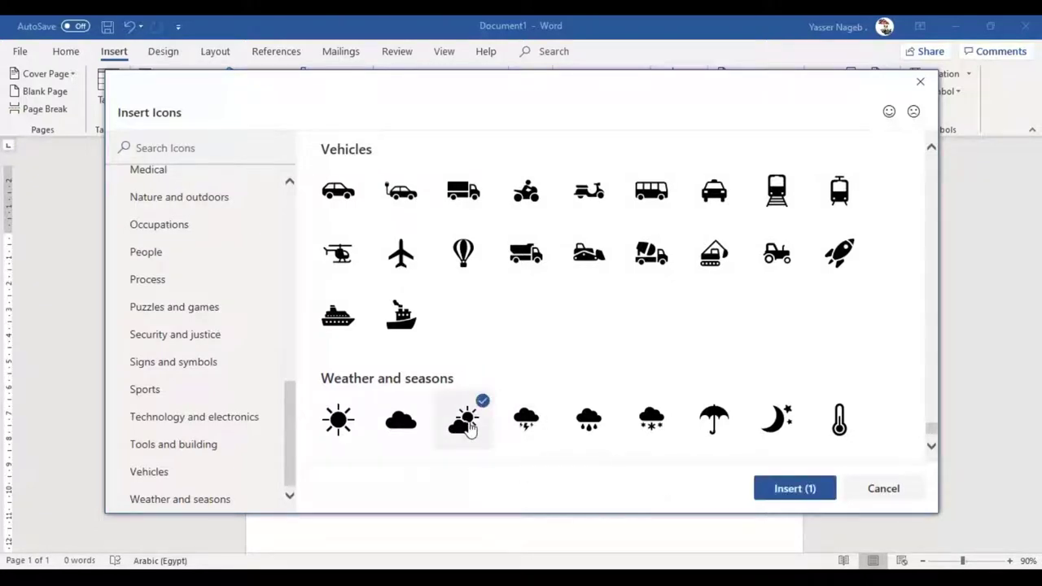
click(798, 489)
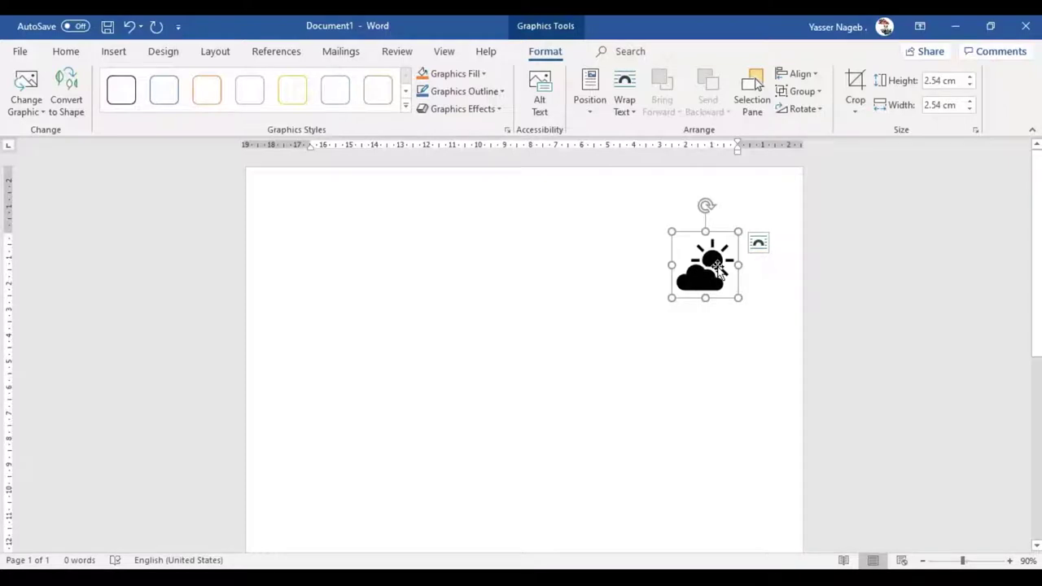
Set the weather icon's text wrapping to Square
right_click(700, 264)
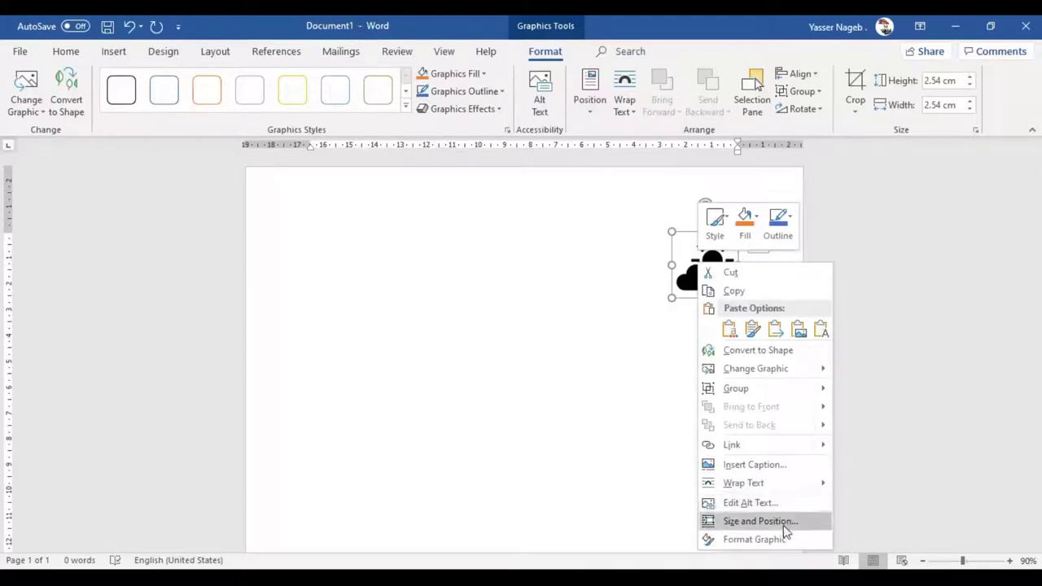
mouse_move(787, 486)
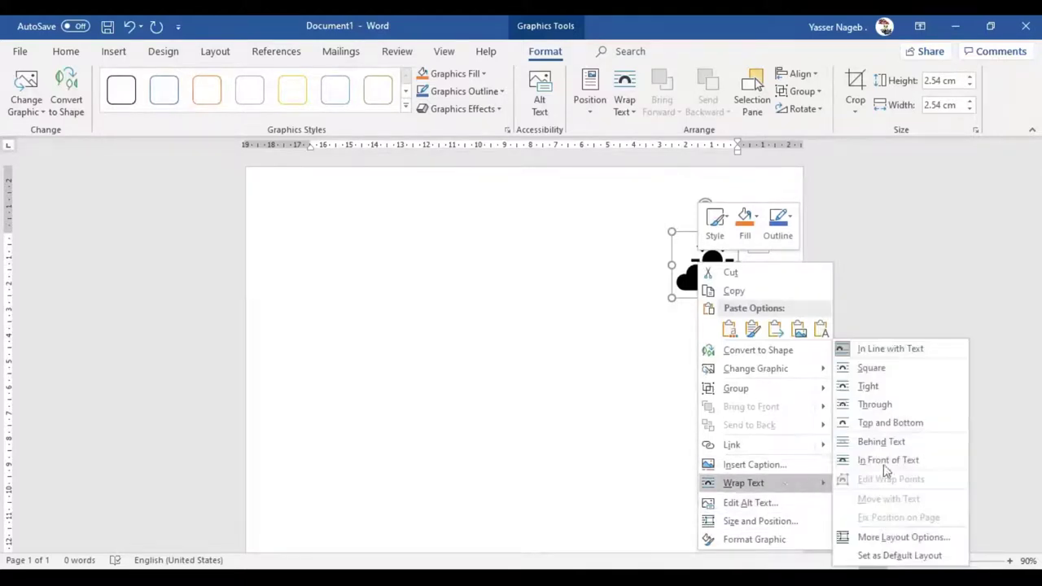
click(893, 373)
Enlarge the icon to 13.14 cm square and shift it toward the page centre
drag(671, 298, 398, 320)
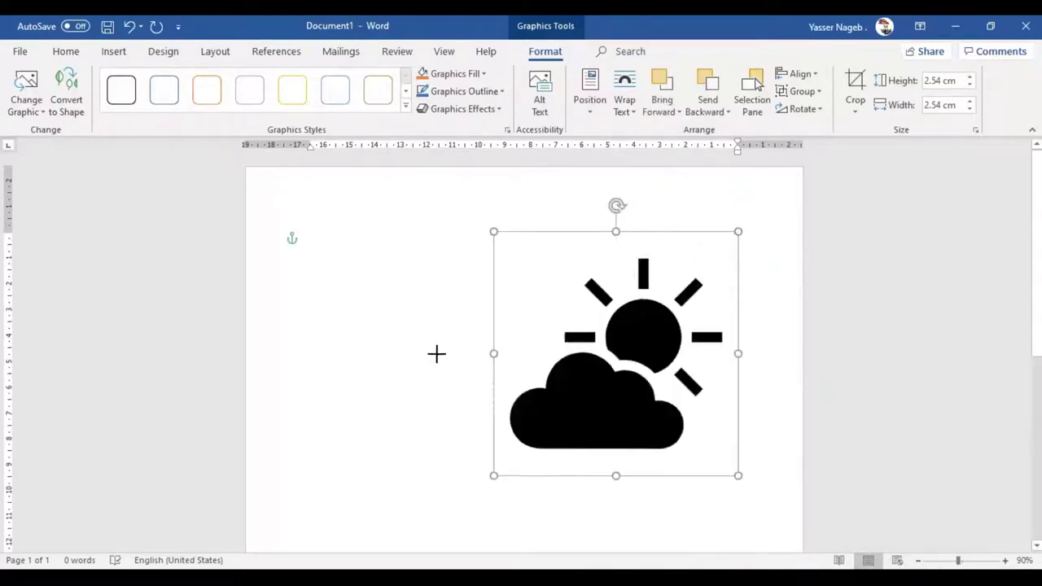
drag(526, 328, 463, 325)
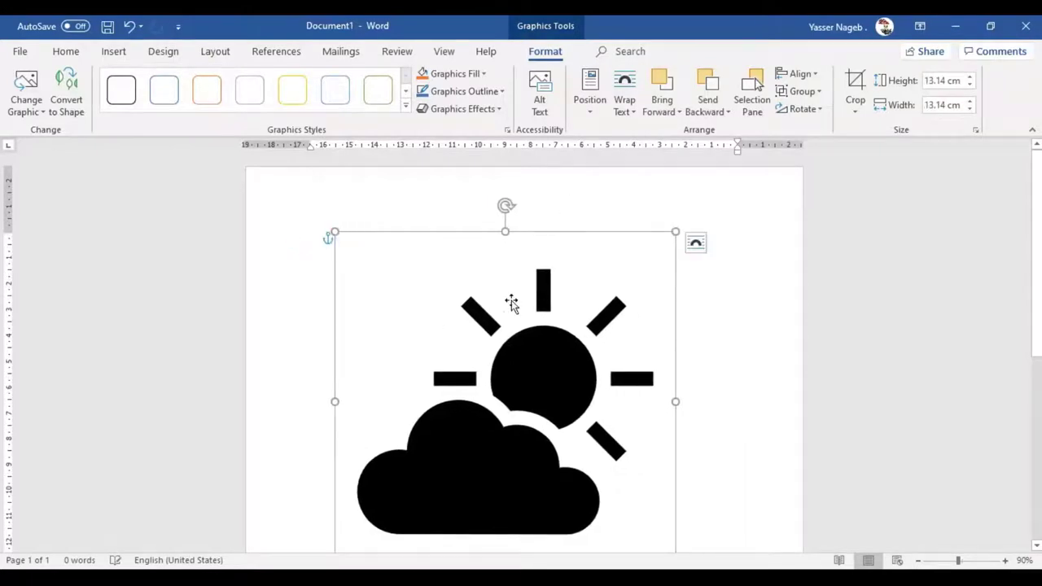
scroll(553, 337, down, 1)
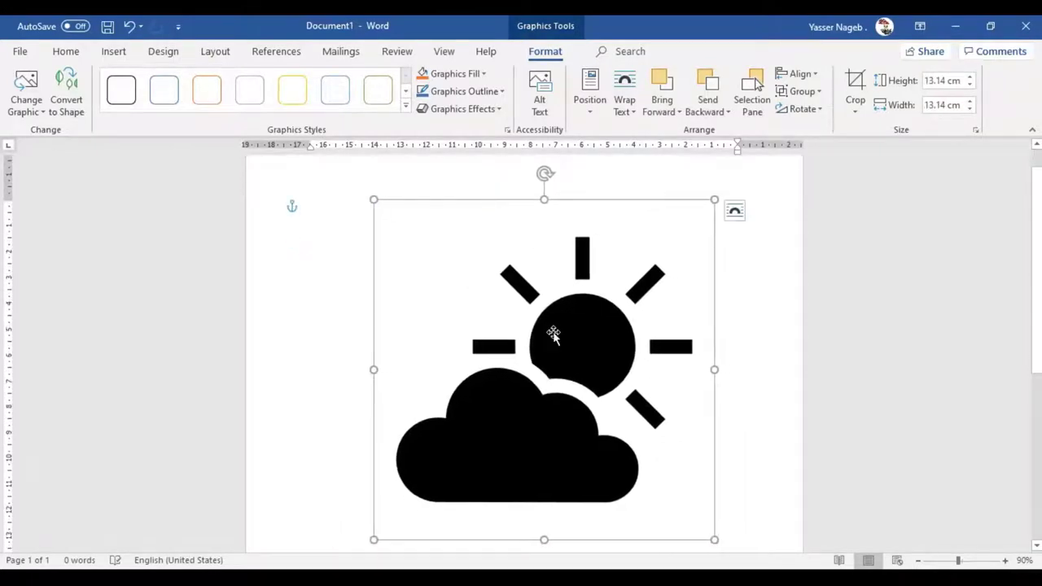
right_click(535, 344)
click(595, 379)
drag(607, 355, 584, 362)
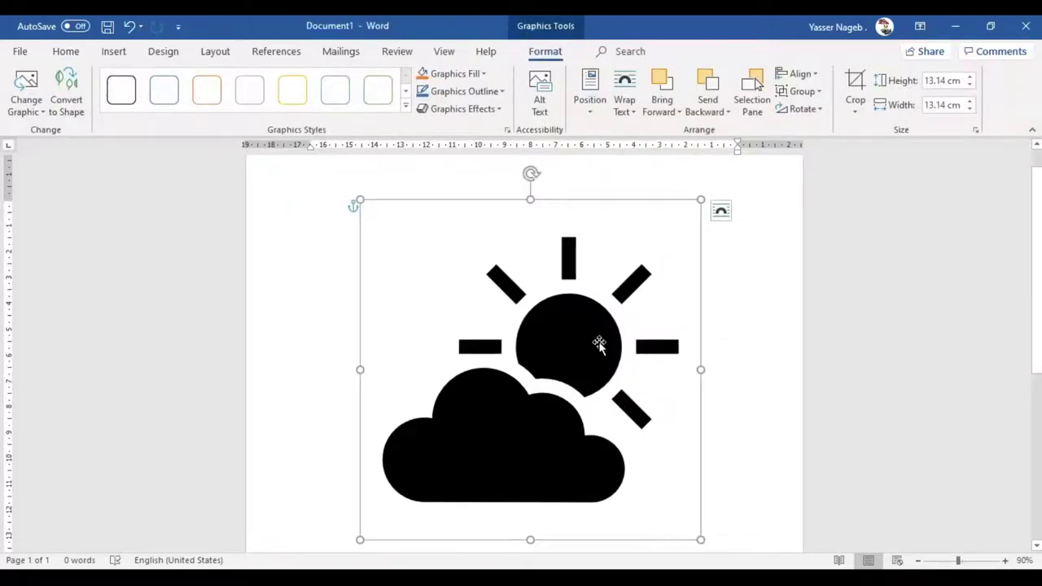
click(483, 74)
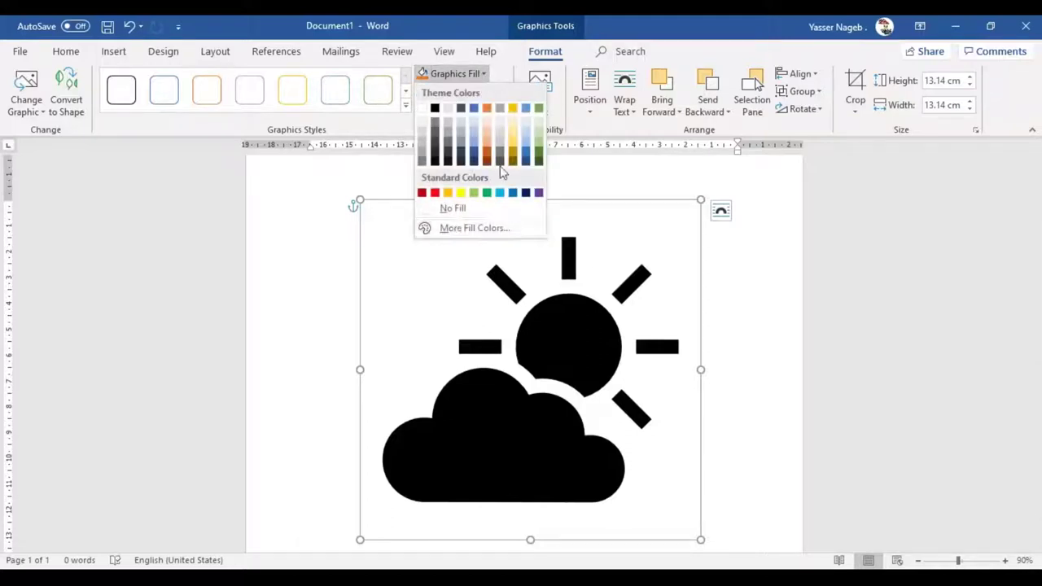
Fill the sun-and-cloud icon with orange from the More Fill Colors standard hexagon
click(435, 108)
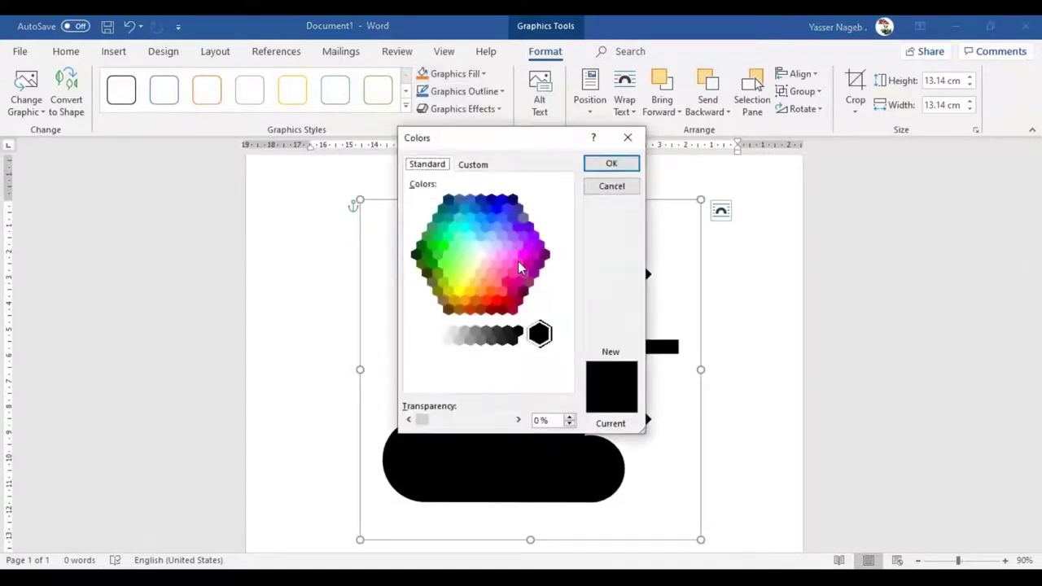
click(522, 250)
click(502, 275)
click(442, 264)
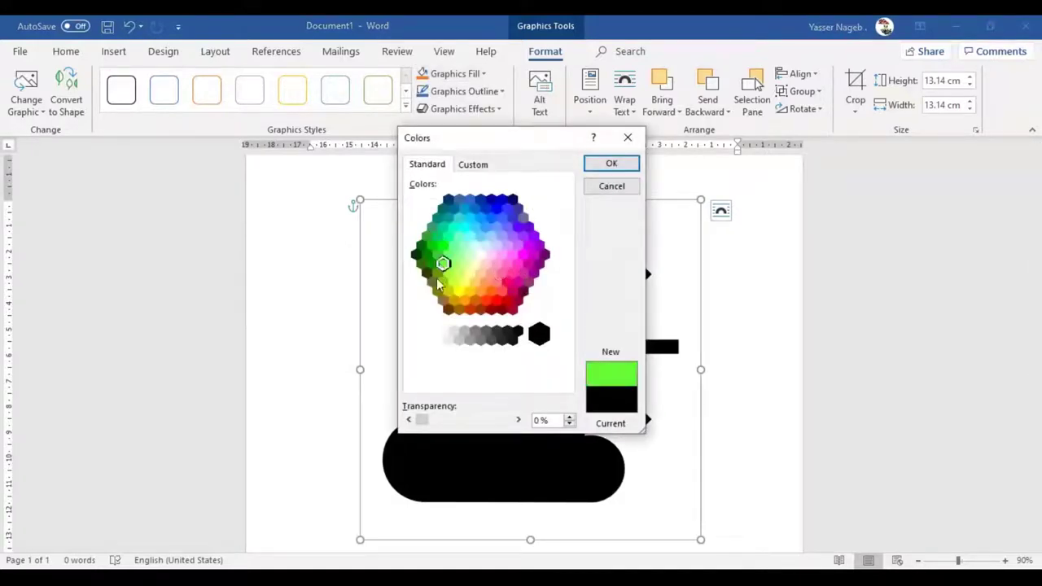
click(502, 290)
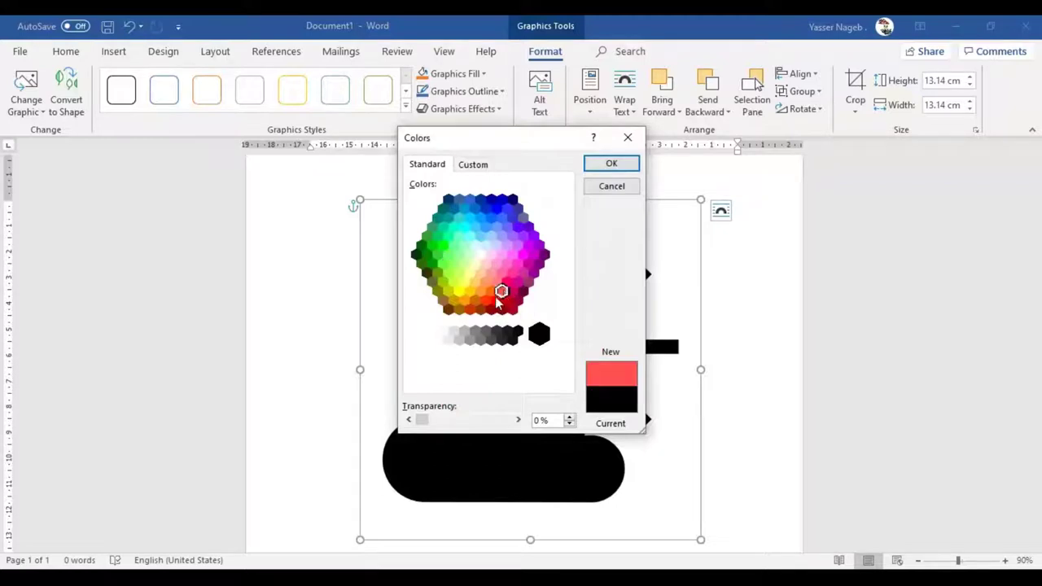
click(496, 299)
click(490, 291)
click(626, 163)
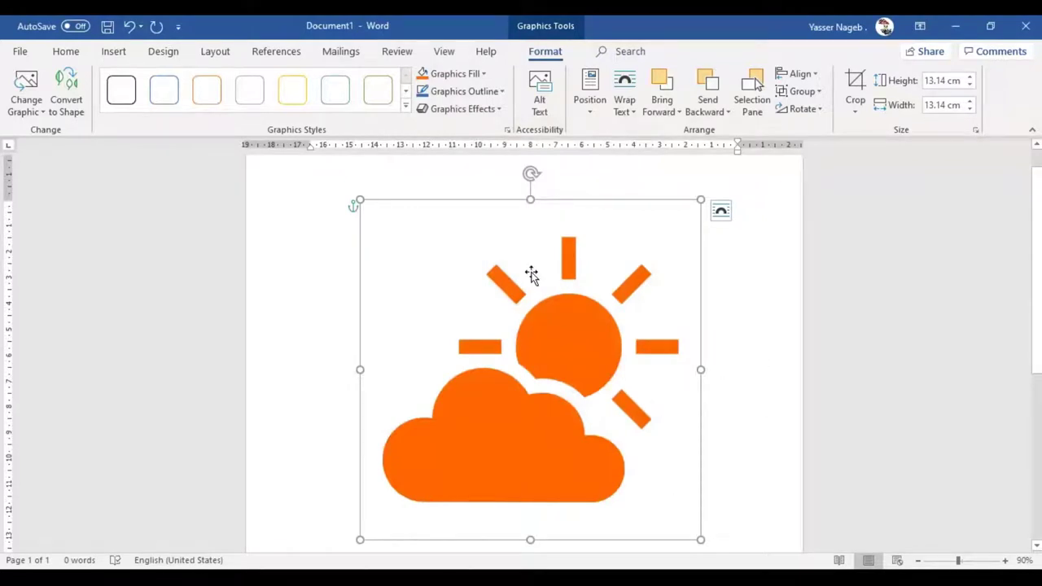
click(493, 91)
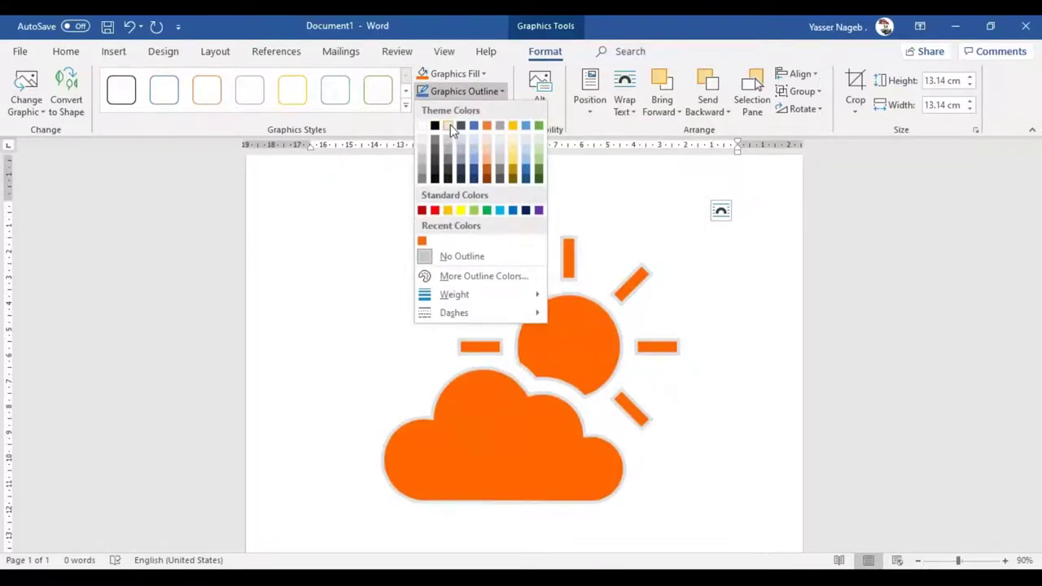
Outline the orange sun, rays and cloud in black
click(435, 125)
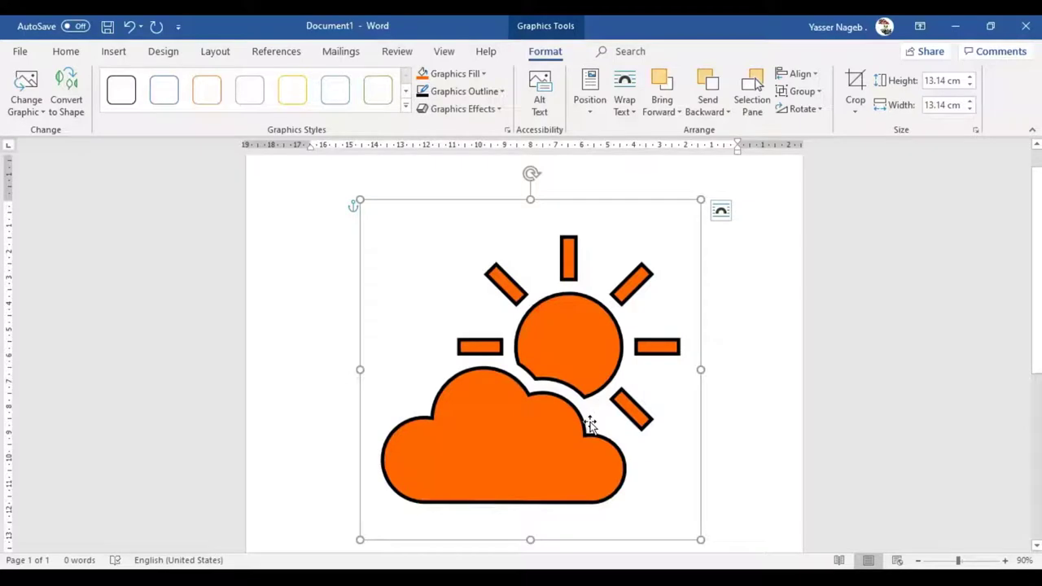
click(19, 114)
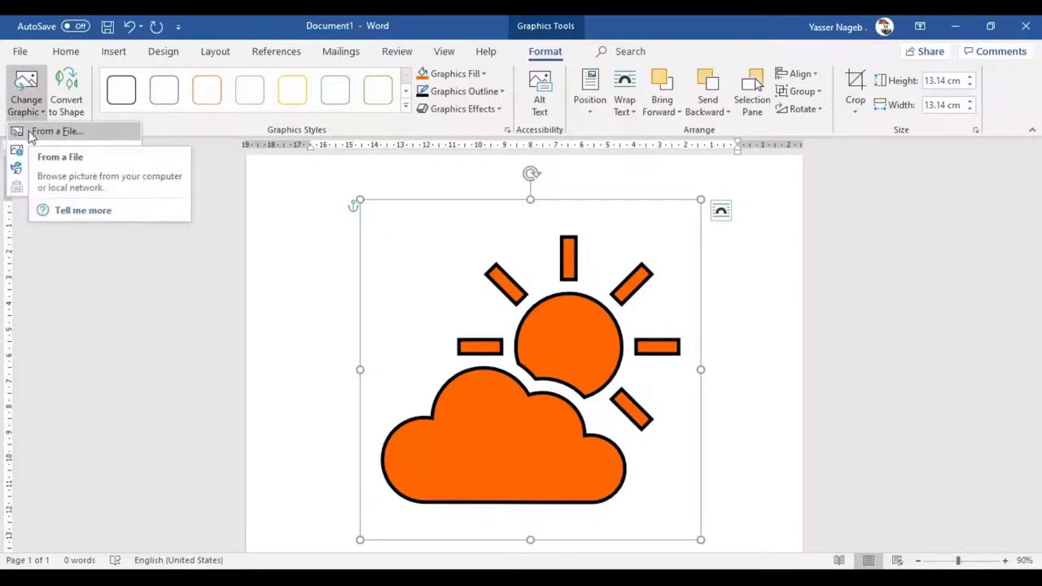
click(31, 135)
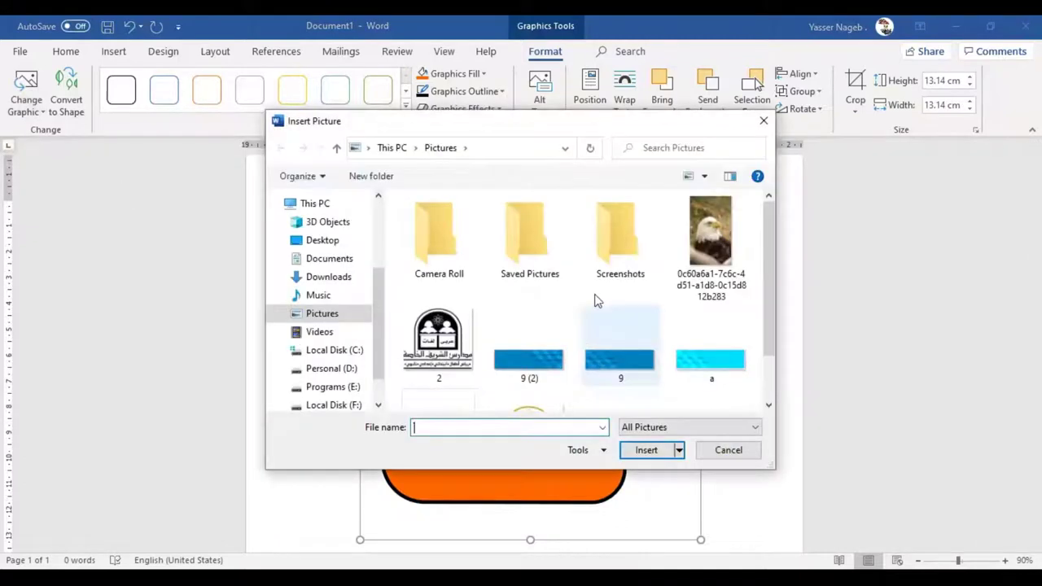
click(764, 121)
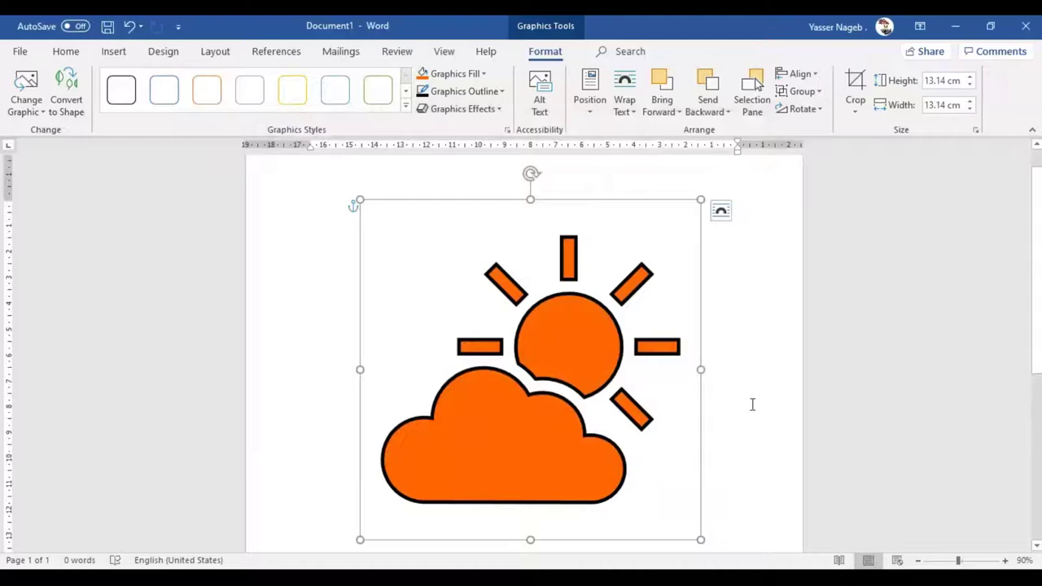
right_click(613, 370)
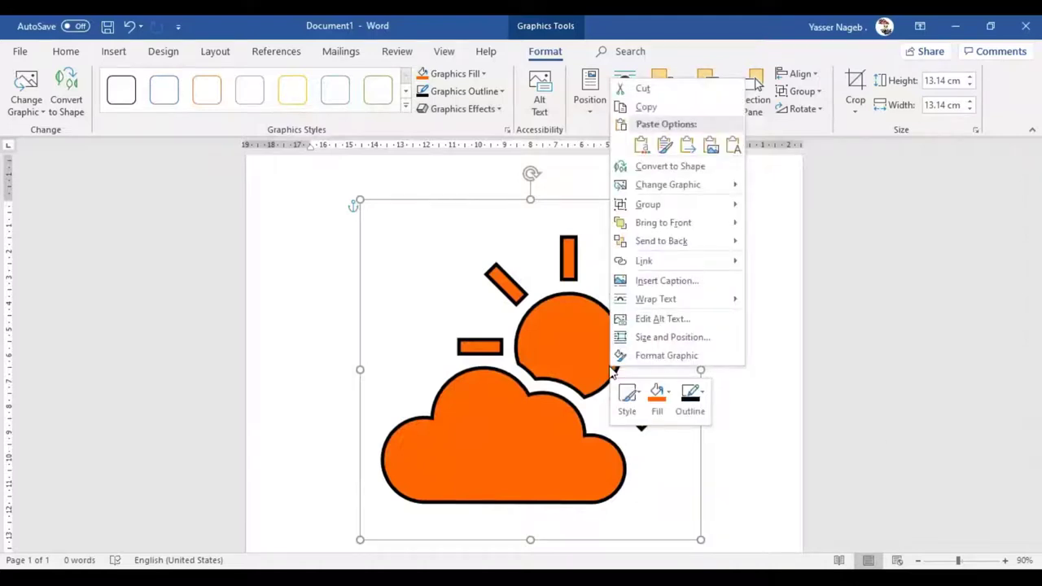
mouse_move(700, 186)
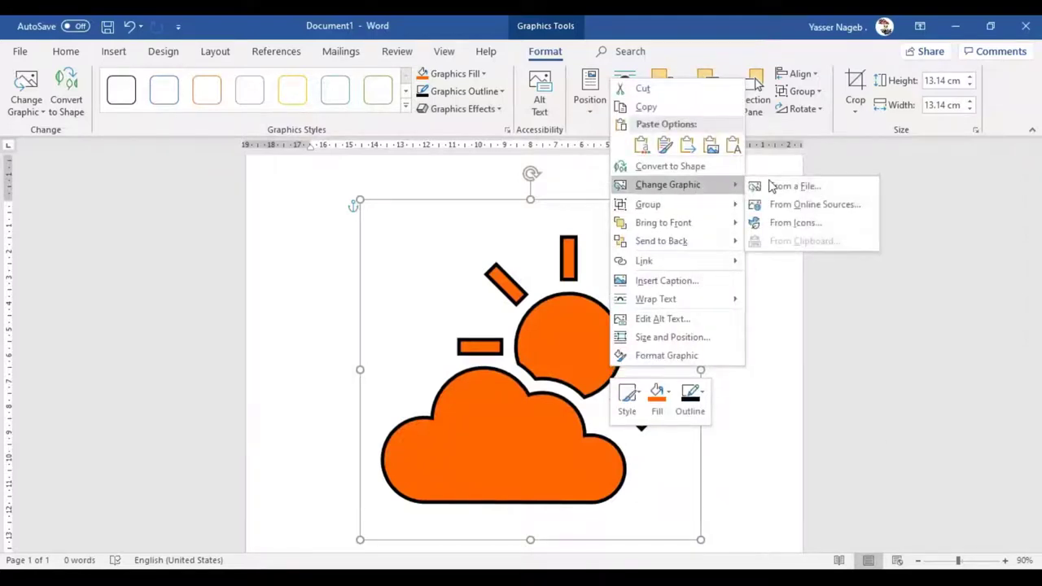
click(795, 222)
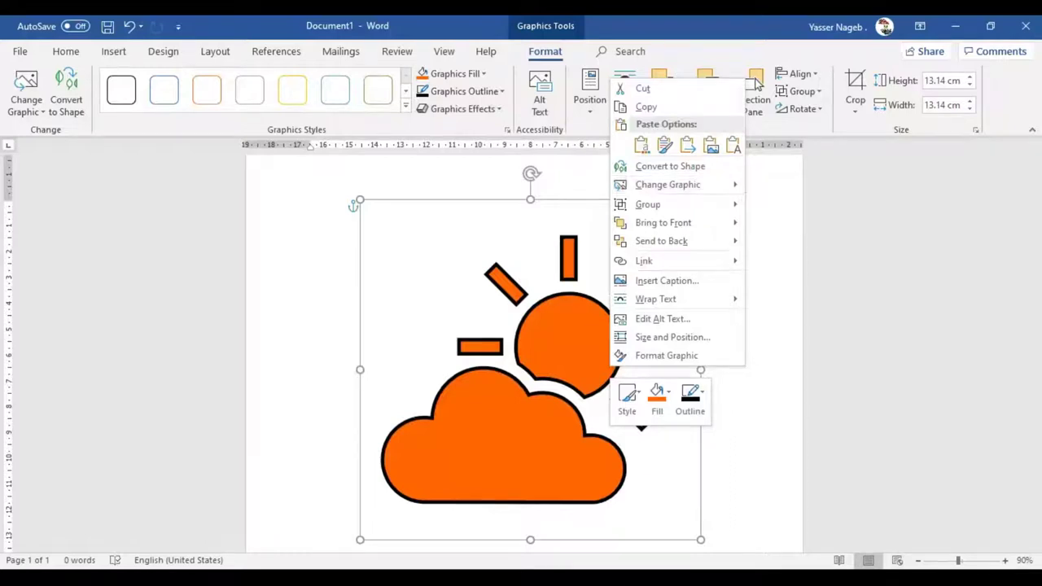
click(546, 417)
scroll(521, 342, down, 3)
Place a copy of the sun-and-cloud graphic below the original, slightly to the right
mouse_move(545, 260)
mouse_down()
mouse_move(521, 443)
mouse_move(537, 530)
mouse_up()
click(575, 500)
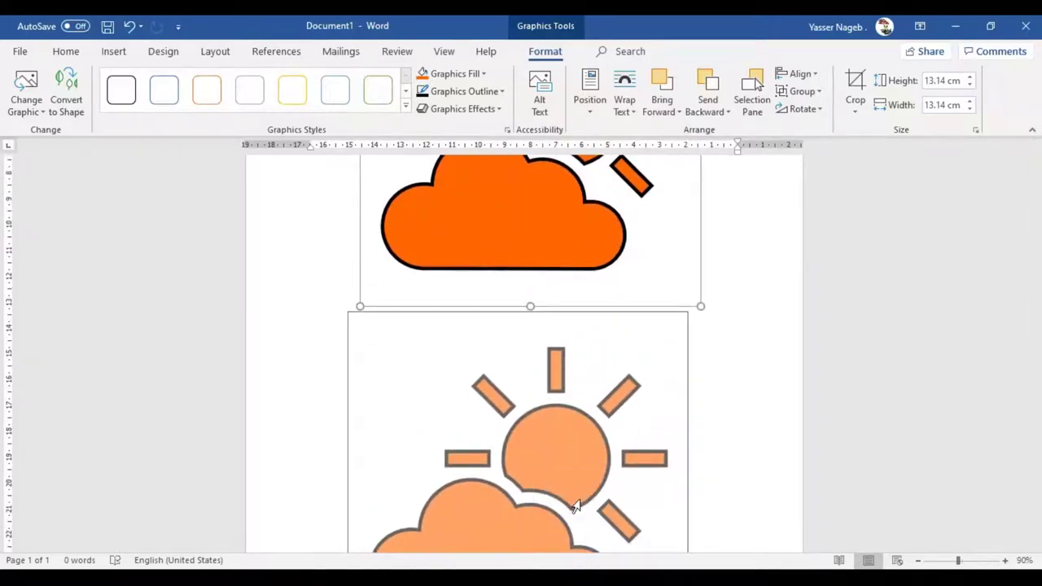
drag(537, 353, 550, 458)
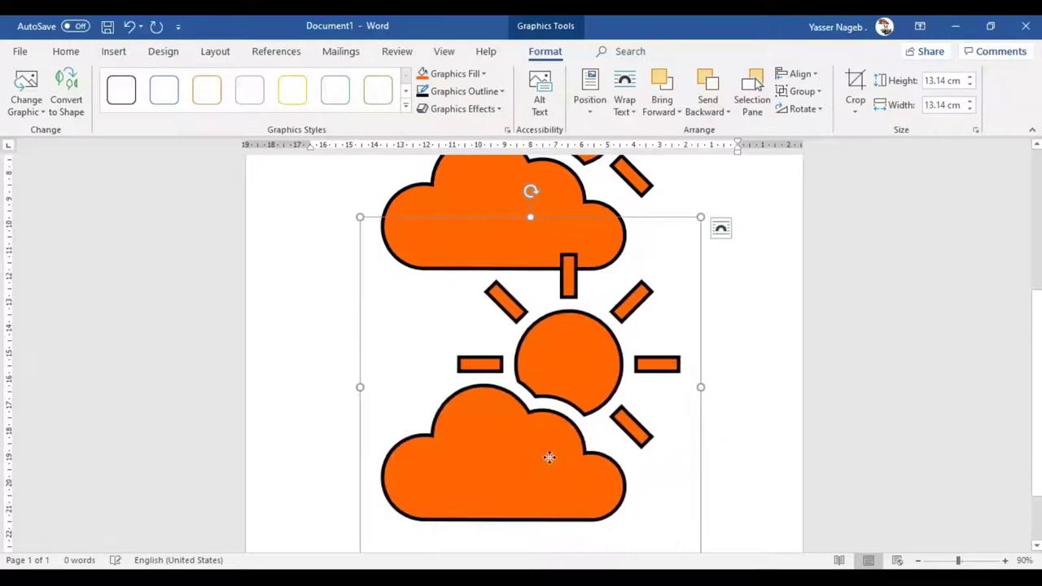
Shrink the lower copy to 10.28 cm and fill it light blue
drag(354, 210, 434, 293)
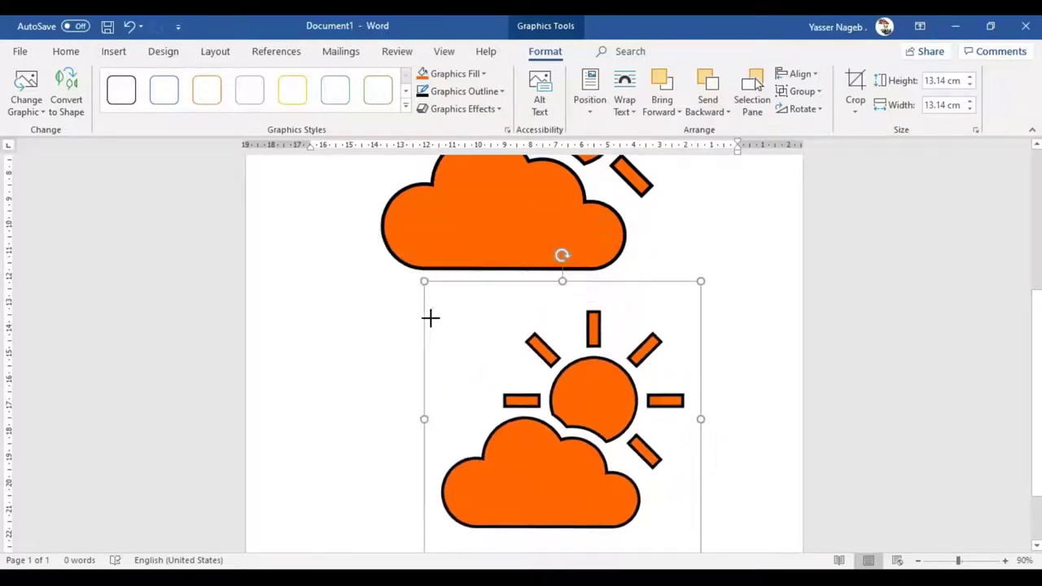
drag(558, 407, 534, 411)
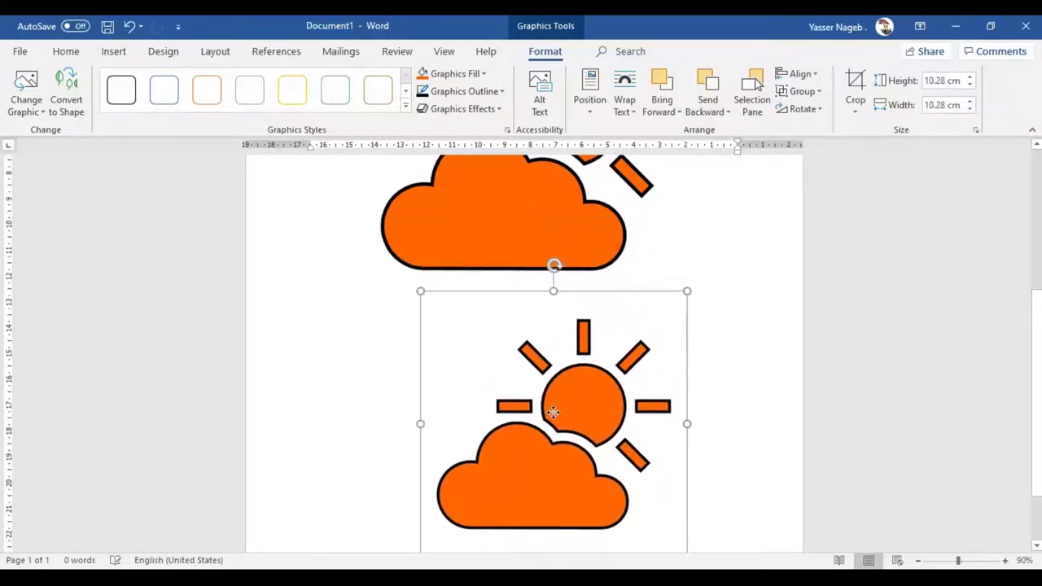
click(480, 73)
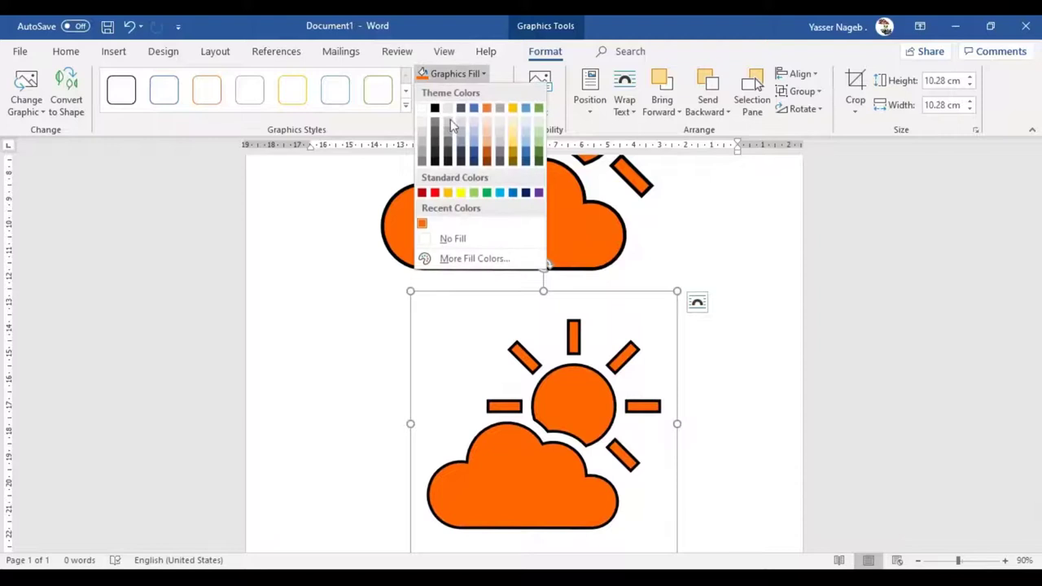
click(529, 142)
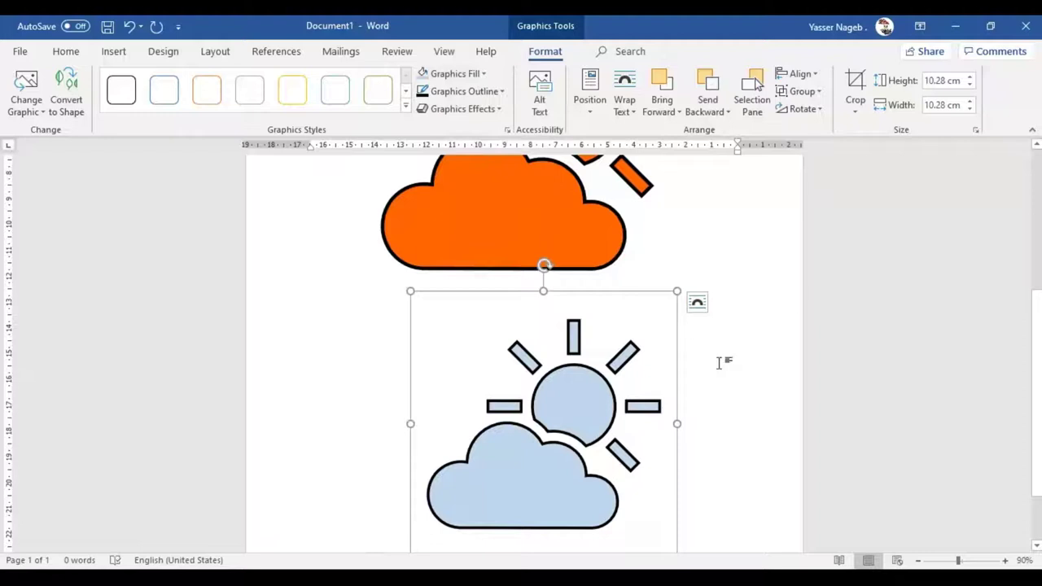
right_click(595, 400)
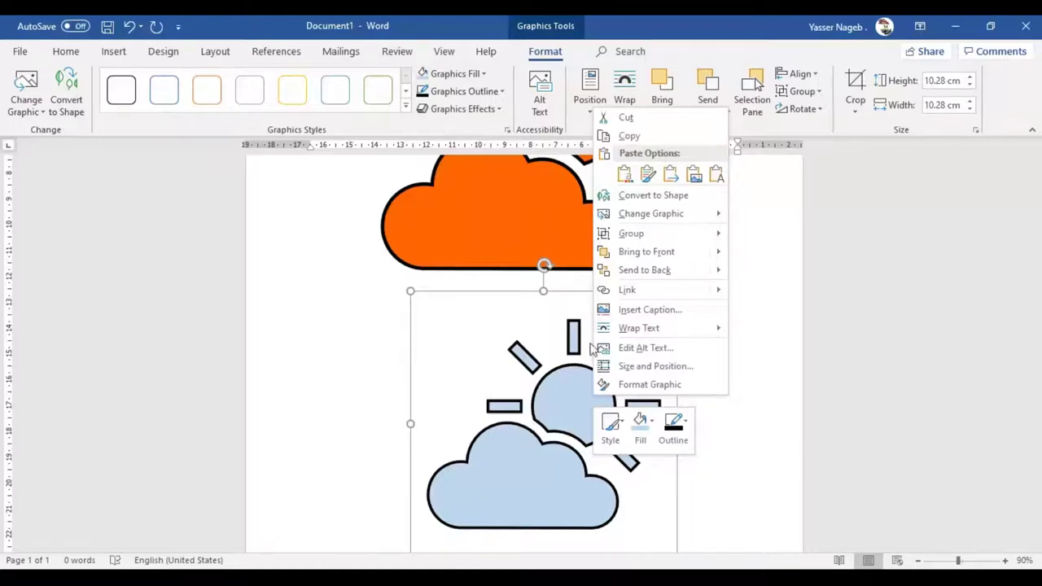
Swap the light-blue copy for the black briefcase icon via Change Graphic From Icons
mouse_move(671, 215)
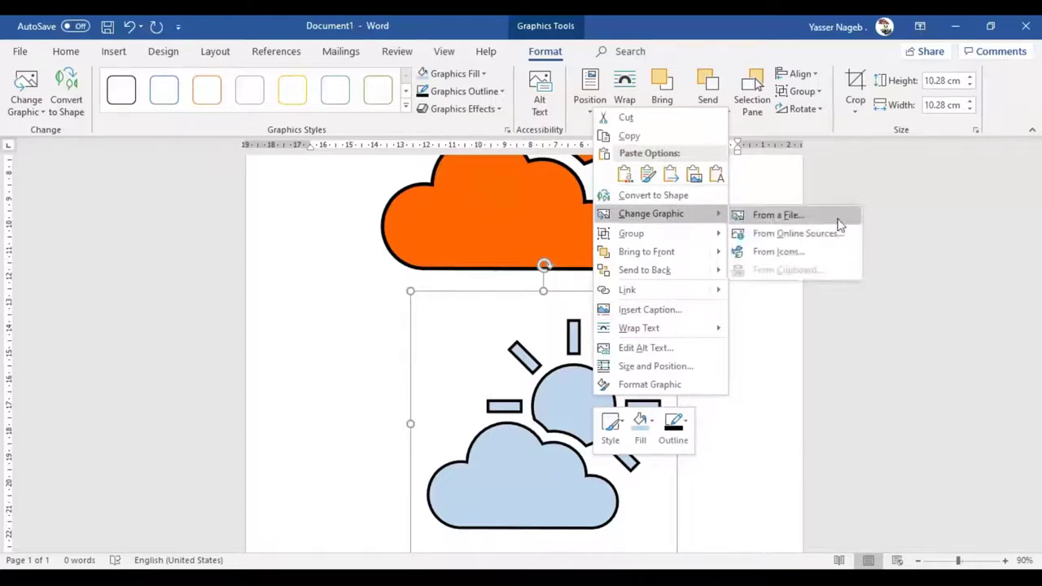
click(794, 251)
key(Escape)
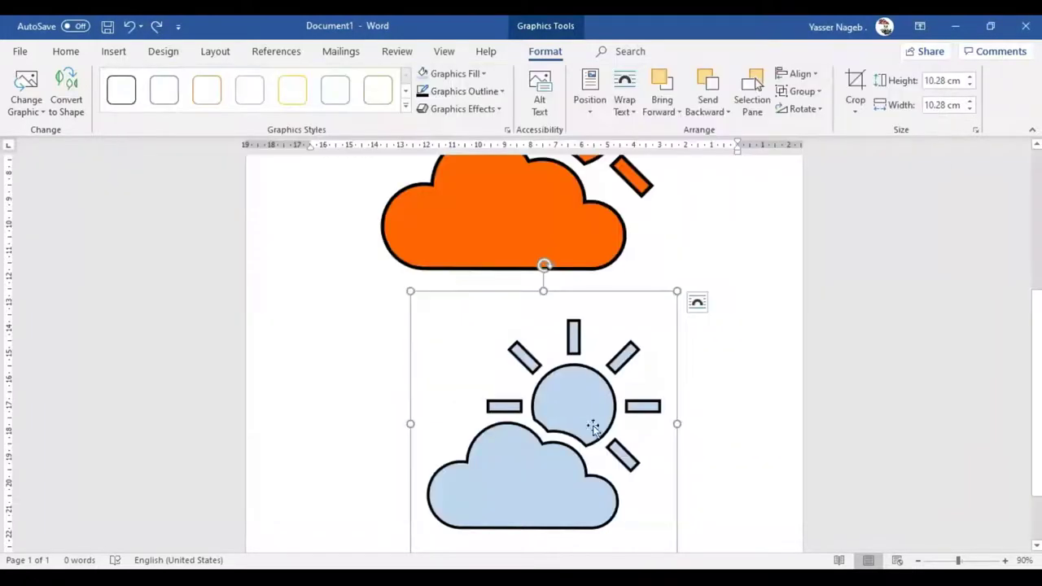
right_click(617, 411)
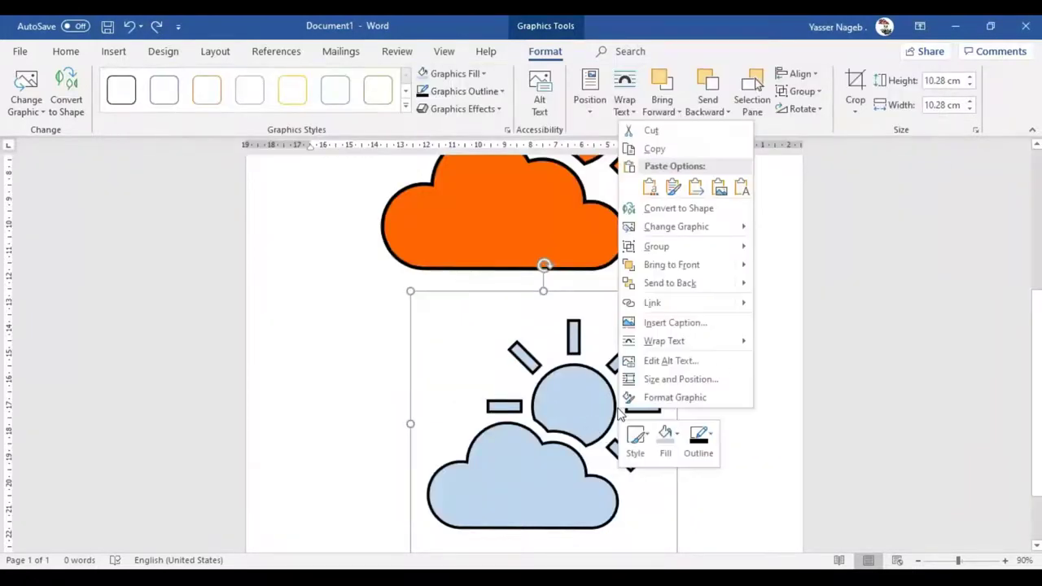
mouse_move(715, 225)
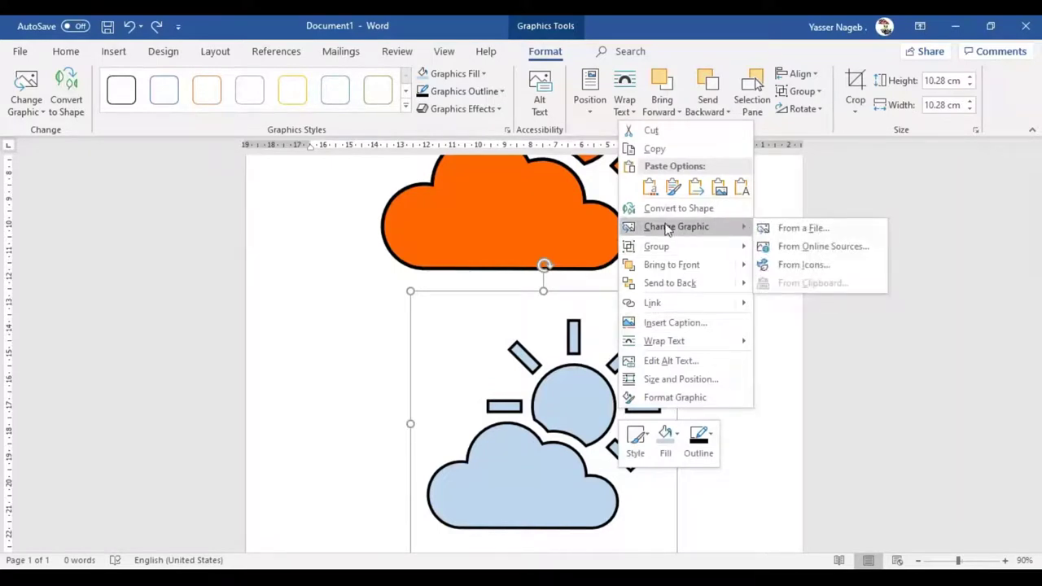
click(797, 264)
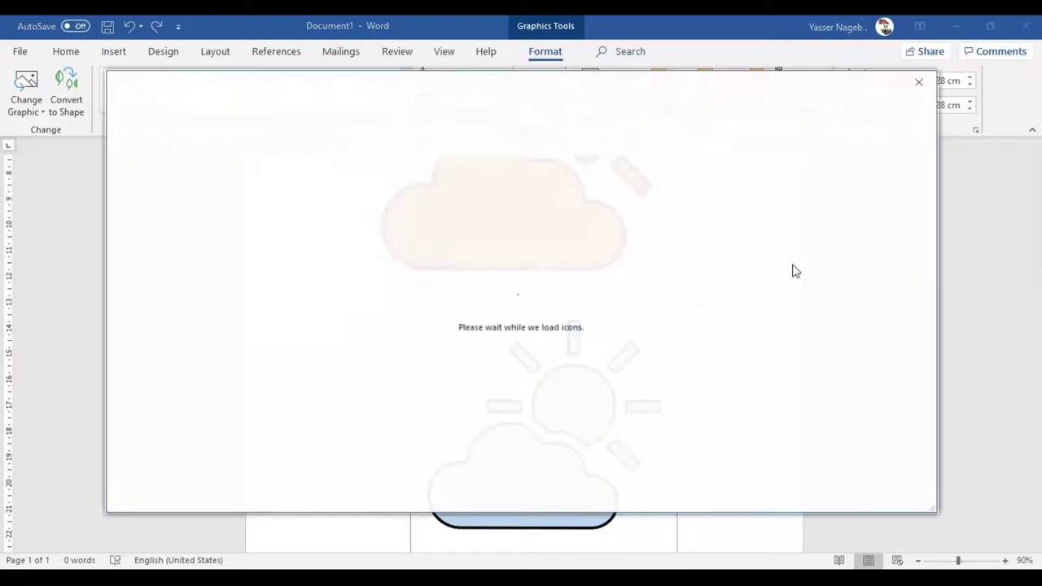
scroll(620, 312, down, 1)
scroll(619, 312, down, 3)
scroll(614, 313, down, 2)
scroll(606, 314, down, 1)
scroll(606, 312, down, 5)
scroll(606, 312, down, 1)
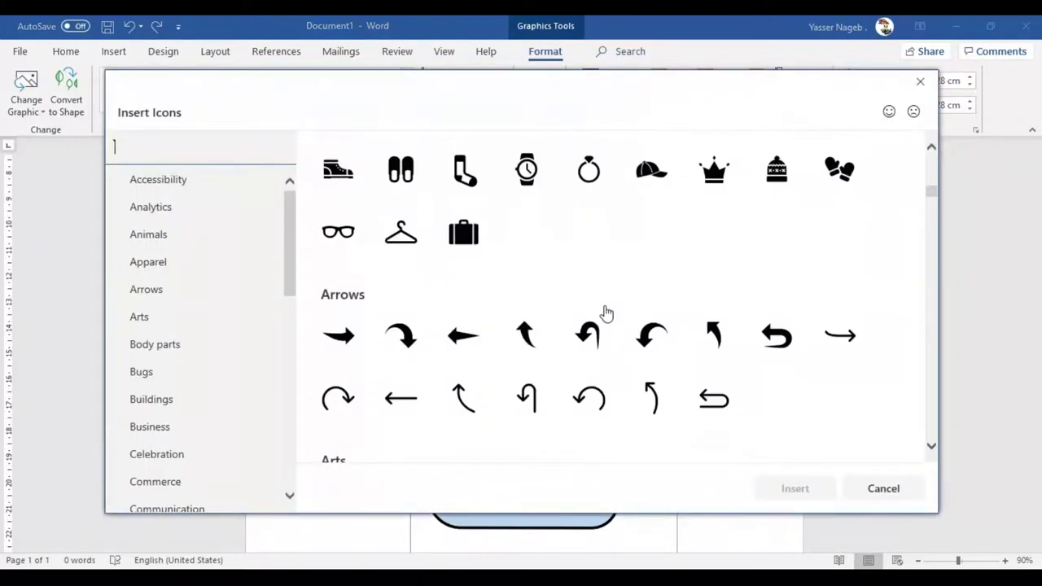
scroll(606, 313, up, 2)
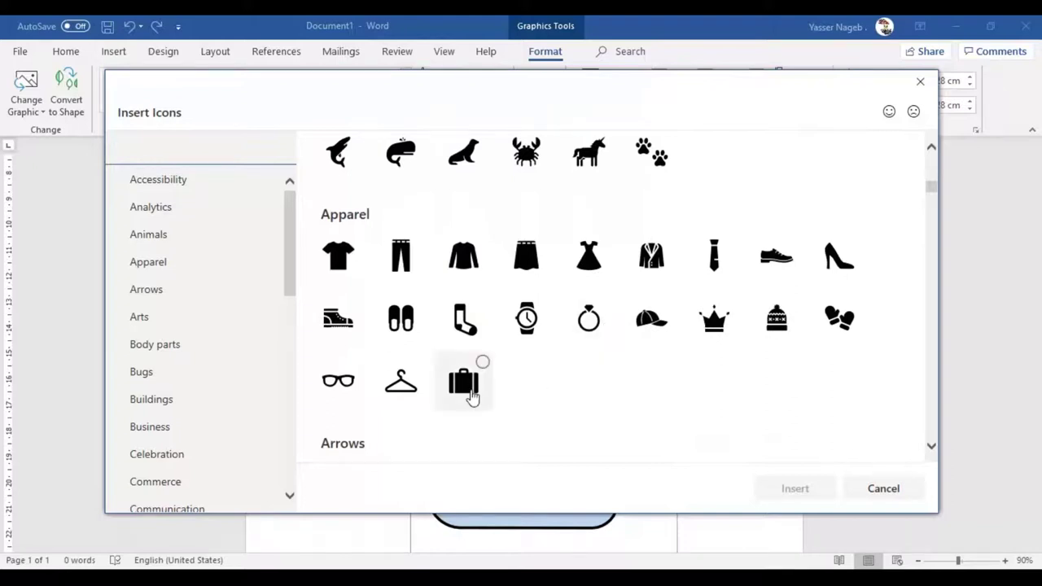
click(465, 395)
click(798, 492)
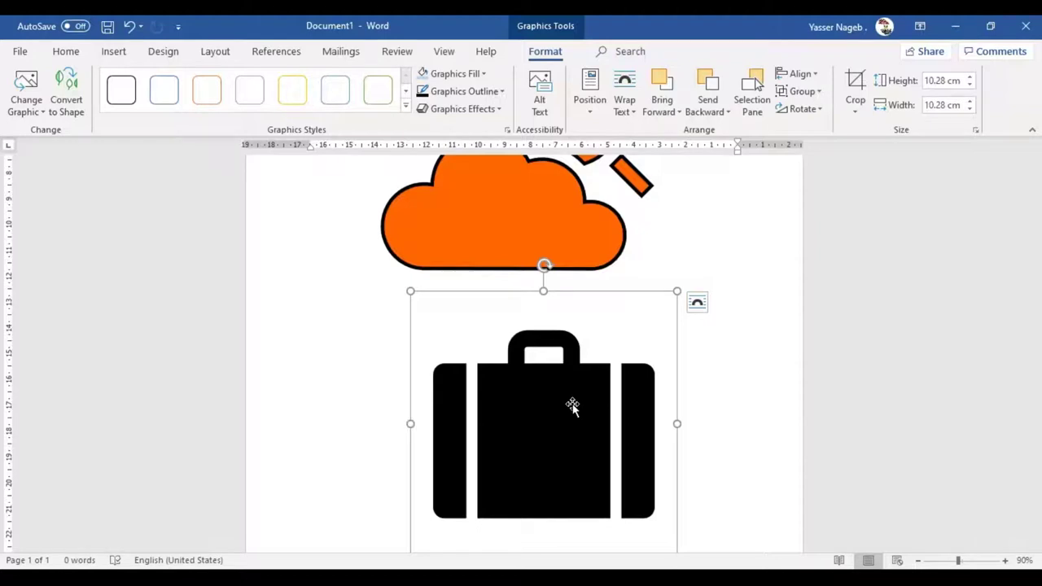
Start cropping the briefcase and try trimming its right edge
click(853, 109)
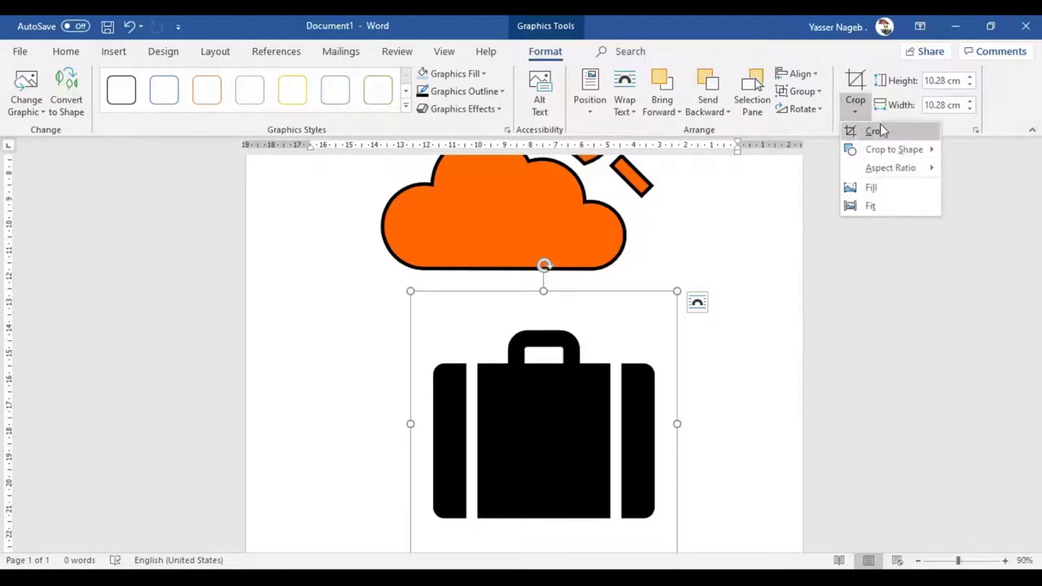
click(876, 131)
drag(674, 423, 676, 423)
Exit crop mode with the briefcase uncropped and select the orange sun-and-cloud picture
click(724, 337)
scroll(692, 284, up, 3)
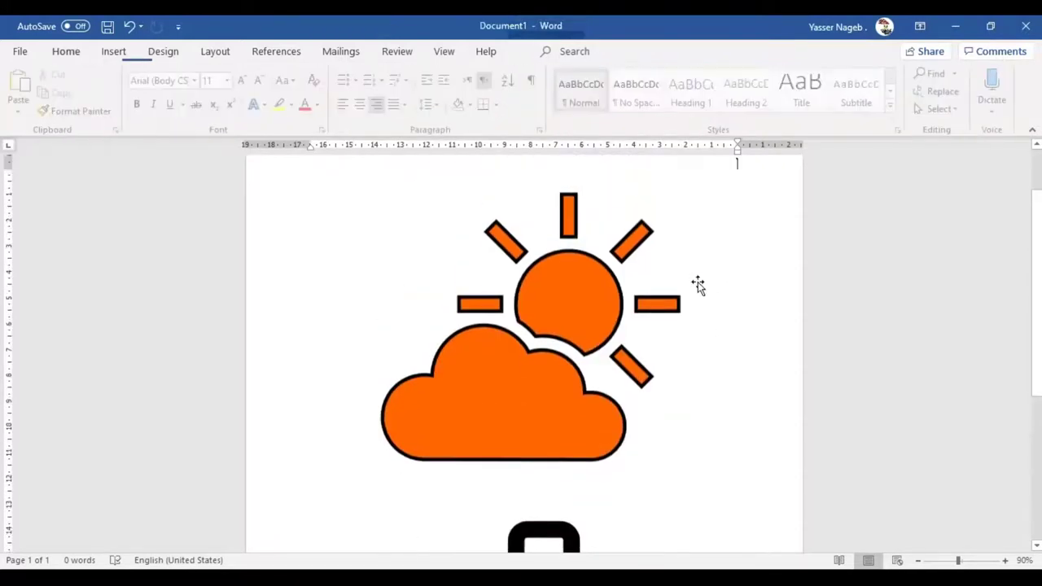
scroll(521, 317, down, 3)
scroll(623, 423, down, 2)
scroll(530, 328, up, 3)
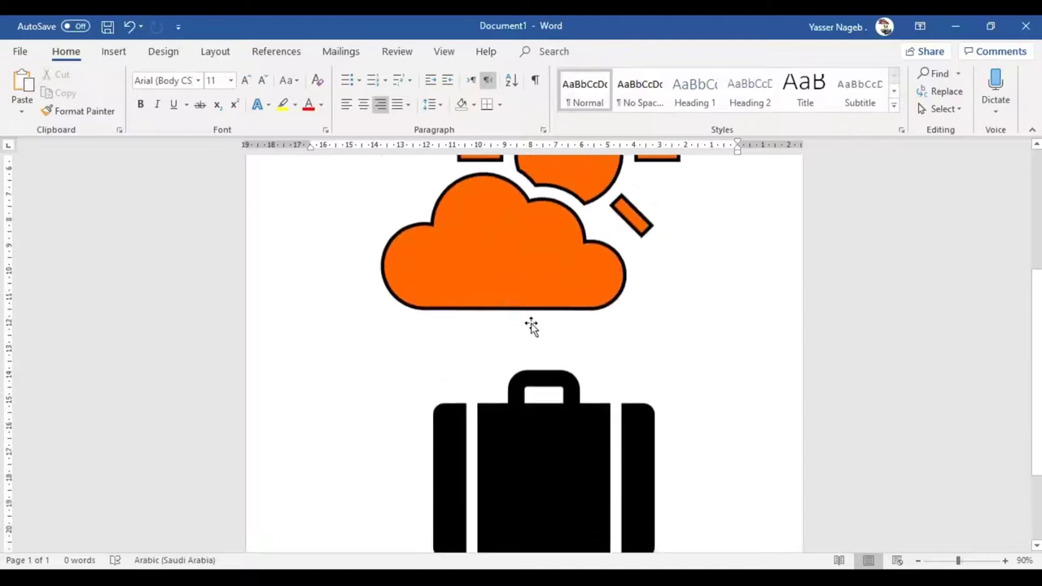
click(508, 275)
scroll(594, 350, up, 3)
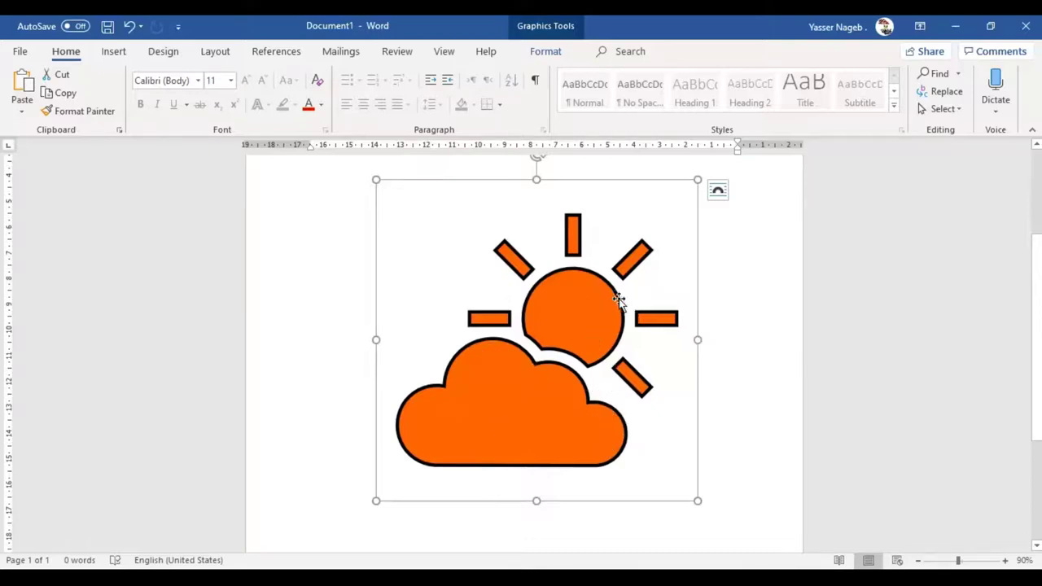
Convert the orange sun-and-cloud picture to an editable shape, confirming Yes, and move it left
right_click(587, 339)
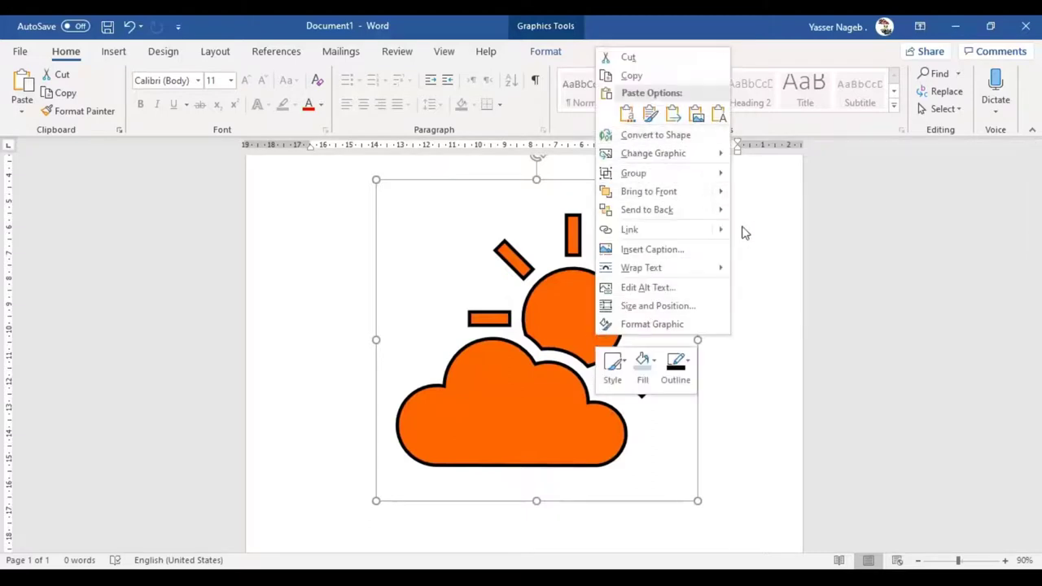
click(600, 275)
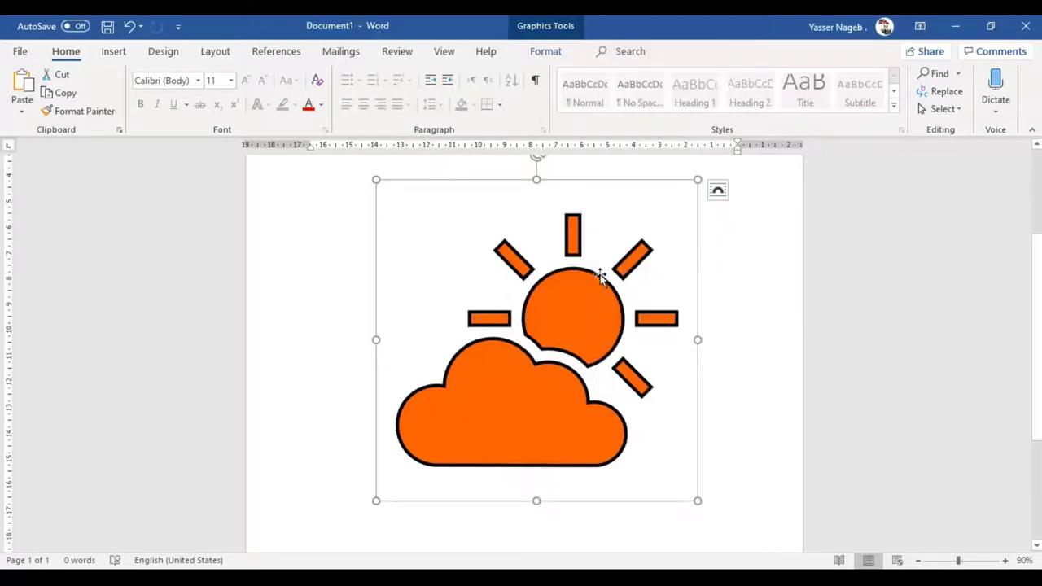
click(543, 50)
click(69, 89)
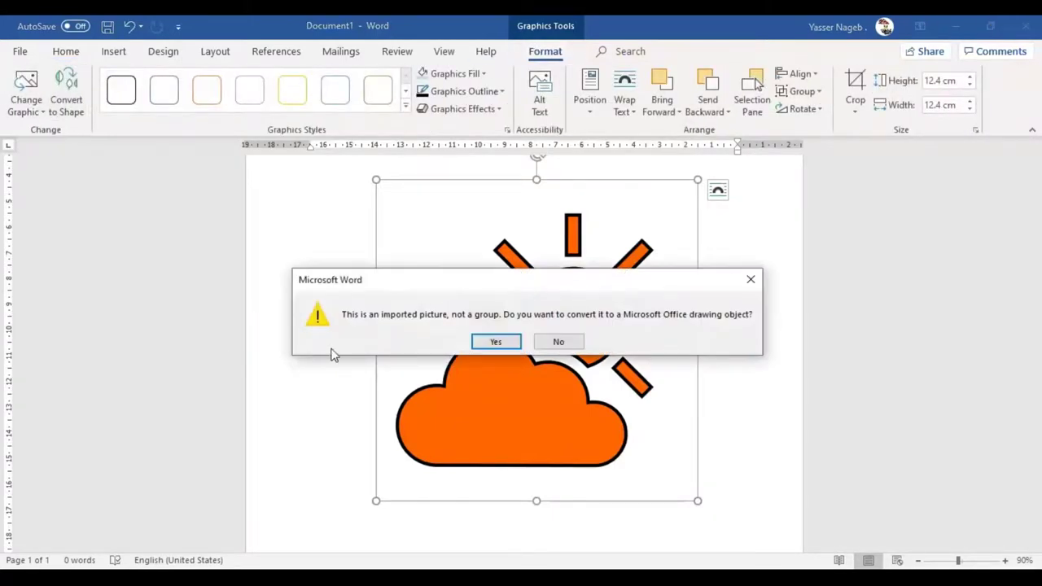
click(490, 342)
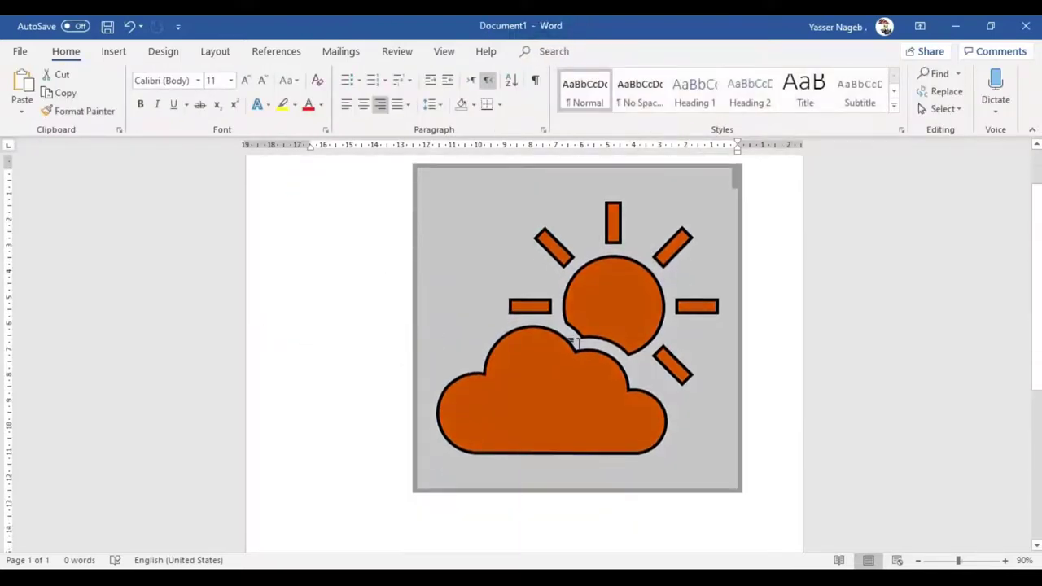
drag(590, 382, 513, 405)
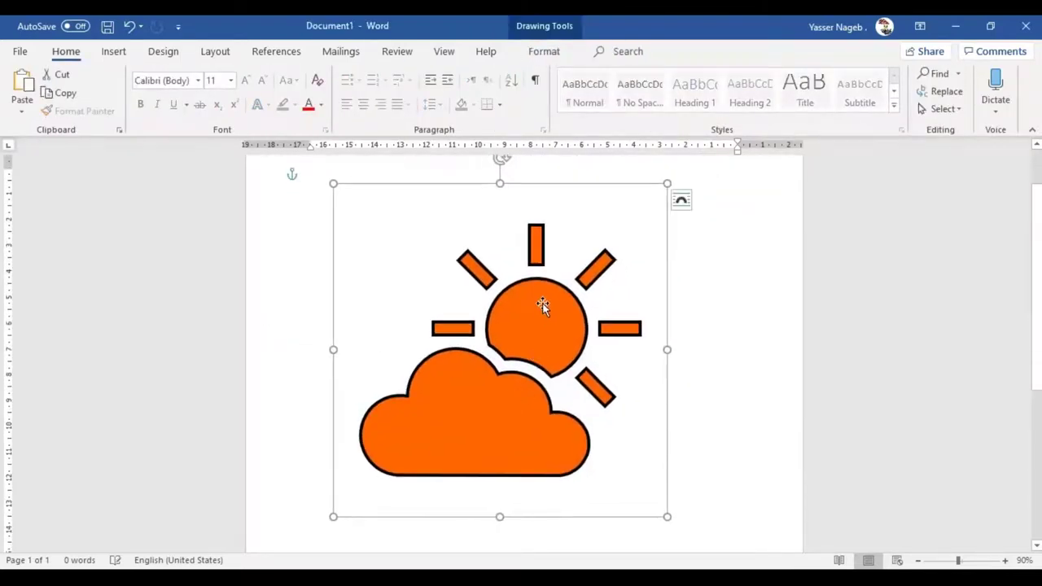
Drag the sun's rays outward, away from the sun circle, to separate them
click(543, 51)
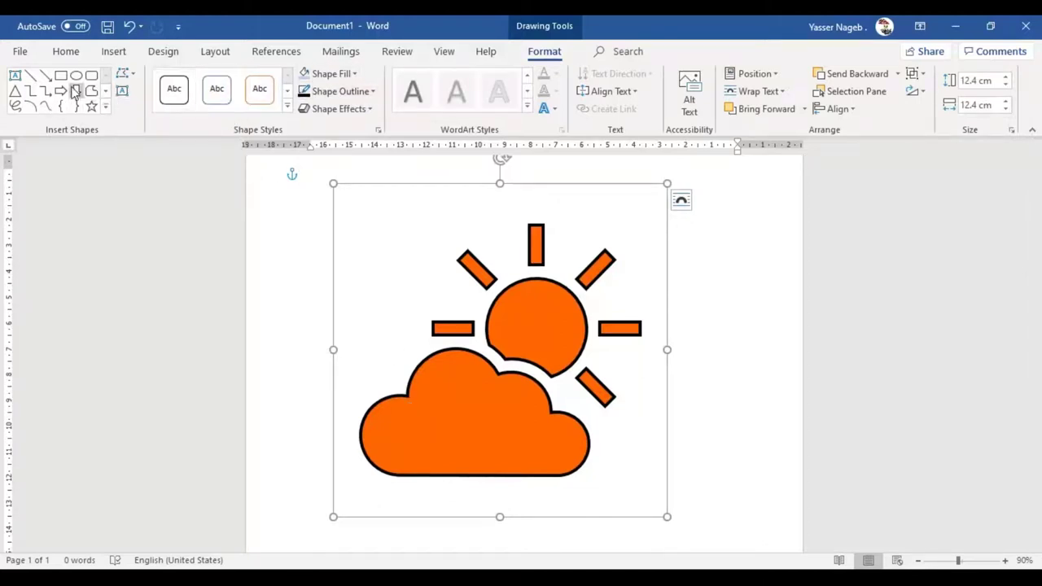
click(553, 324)
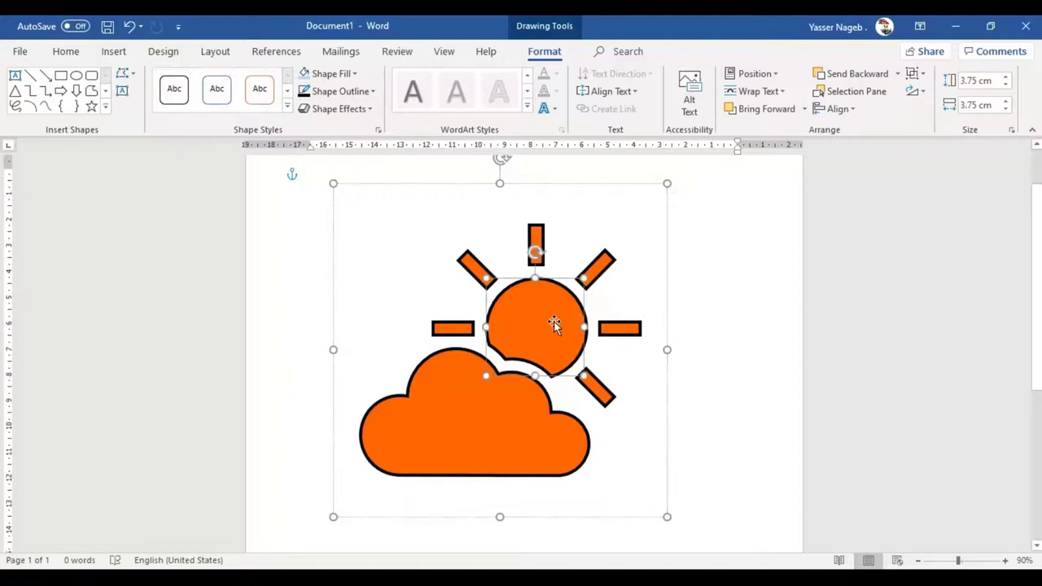
click(606, 267)
drag(534, 246, 540, 213)
click(475, 267)
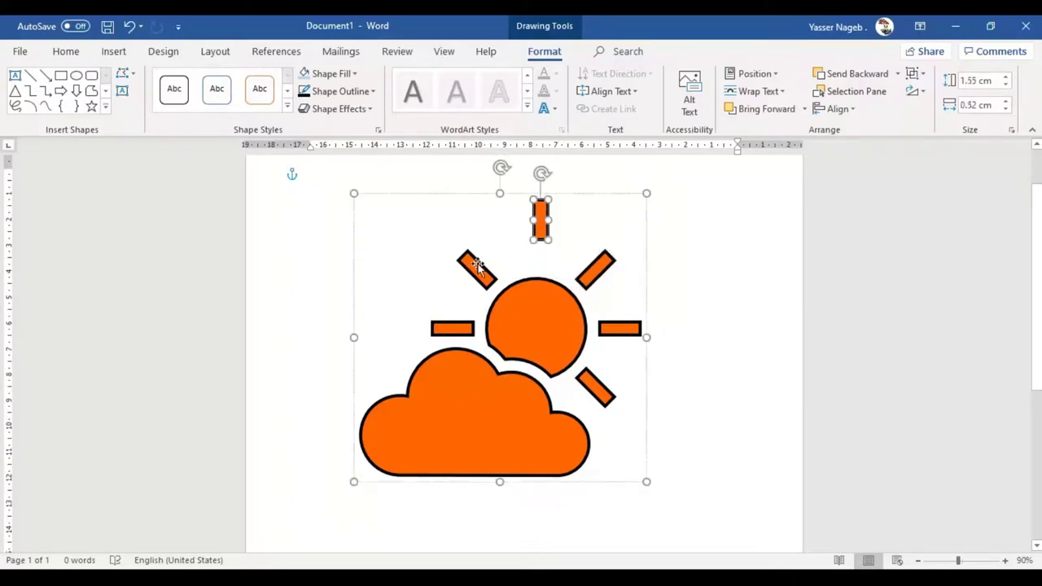
drag(477, 265, 445, 230)
drag(604, 275, 631, 222)
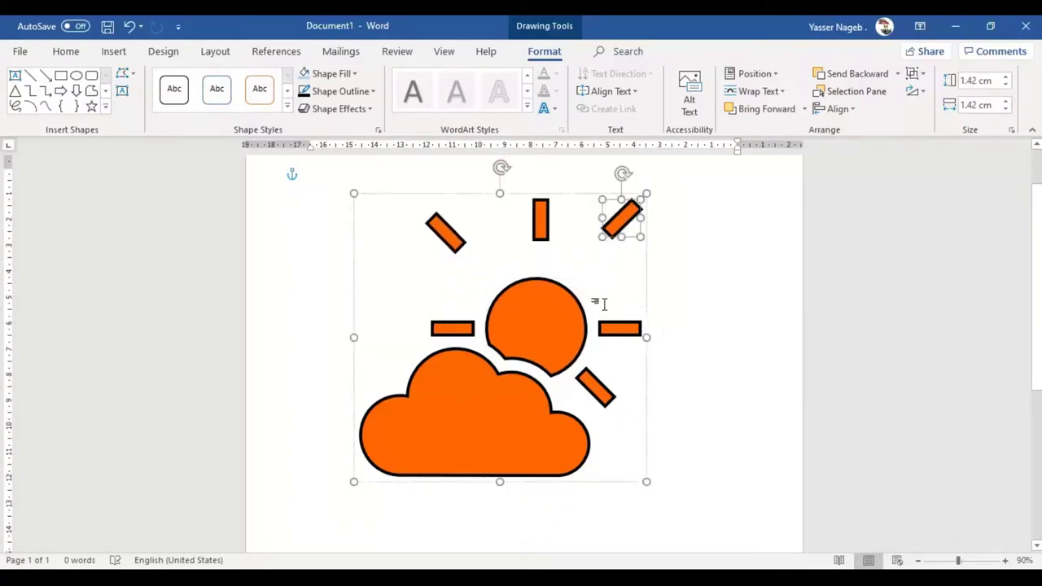
drag(619, 327, 671, 317)
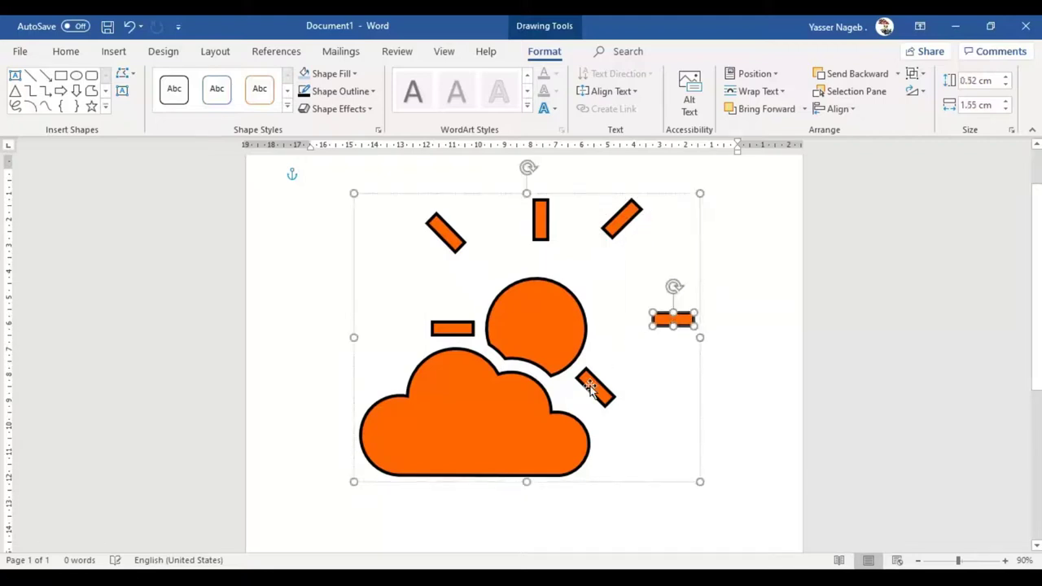
drag(608, 390, 777, 304)
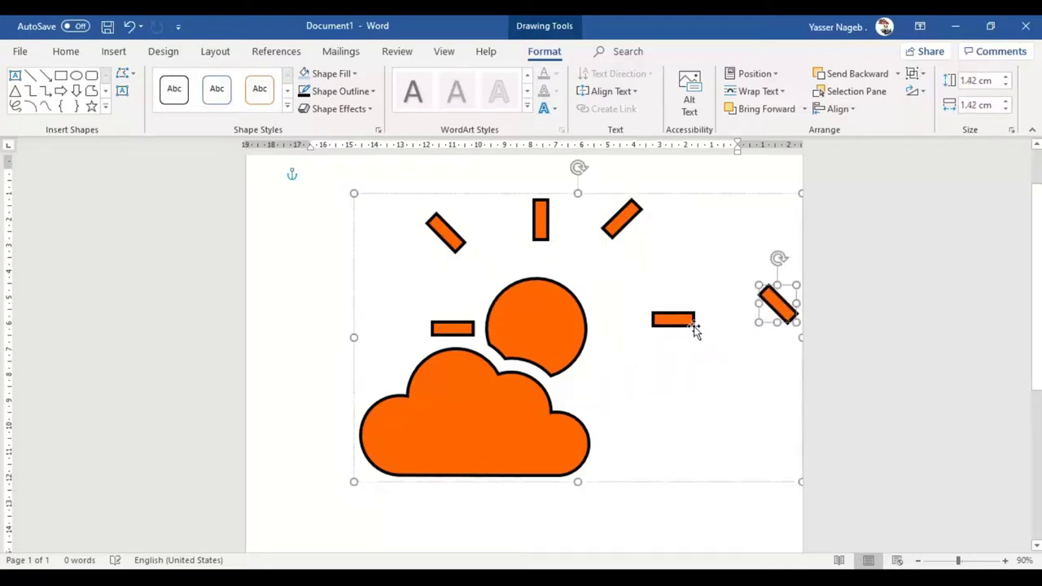
drag(680, 319, 751, 306)
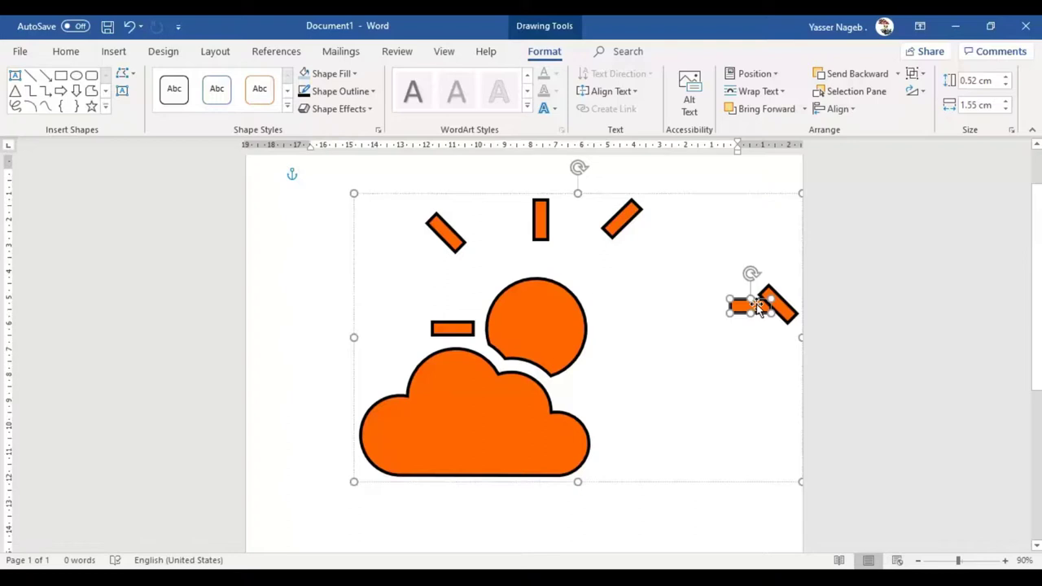
Delete the horizontal, diagonal and vertical rays one by one, leaving the sun disc and cloud
key(Delete)
click(763, 303)
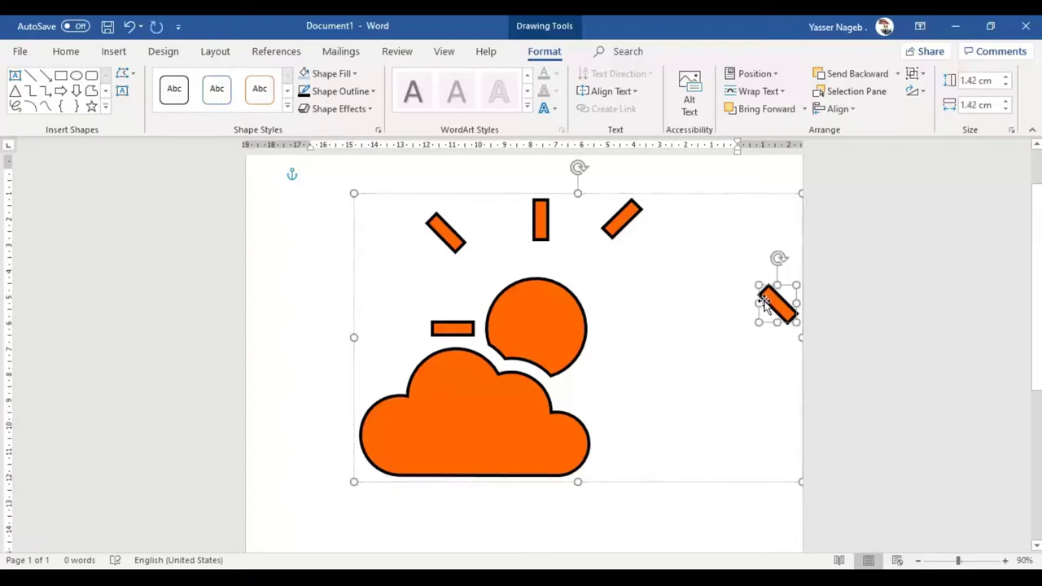
key(Delete)
click(618, 228)
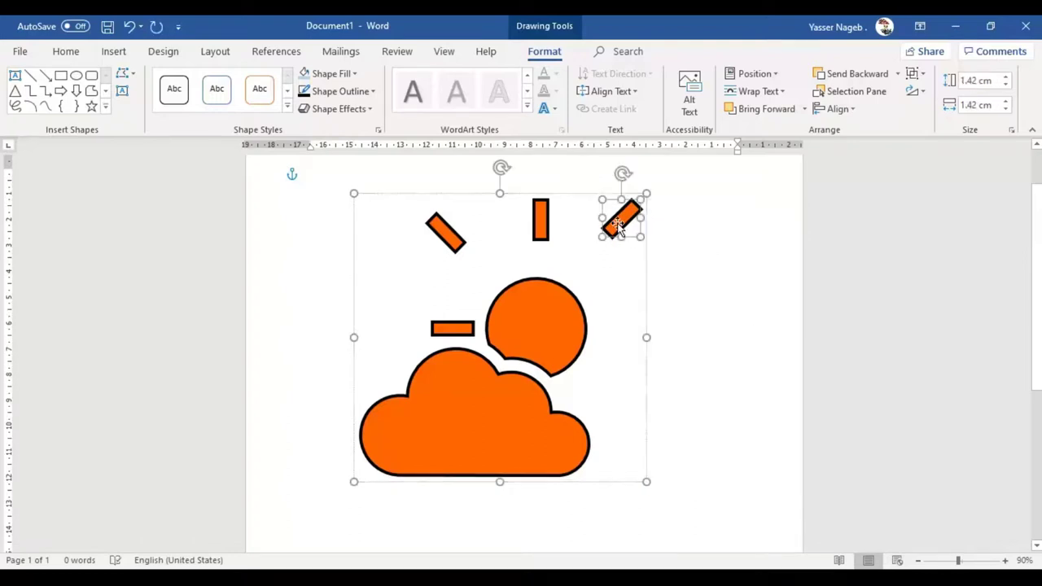
key(Delete)
click(541, 230)
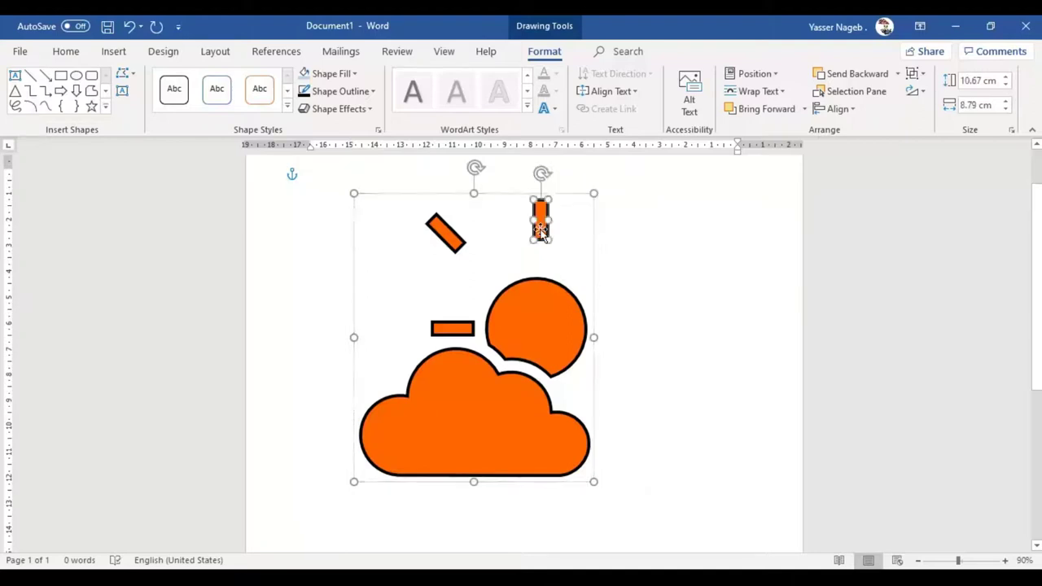
key(Delete)
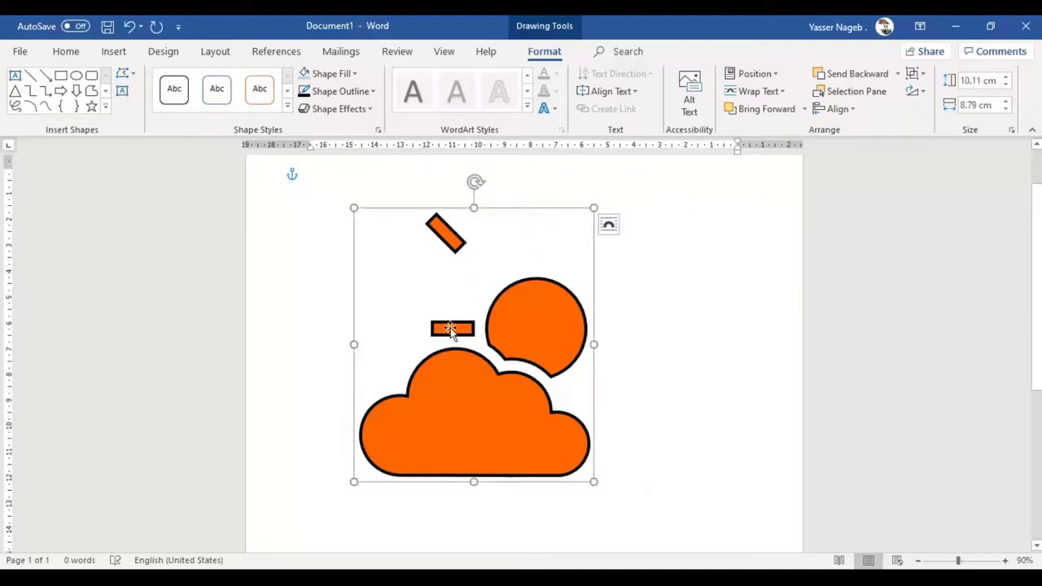
click(450, 329)
key(Delete)
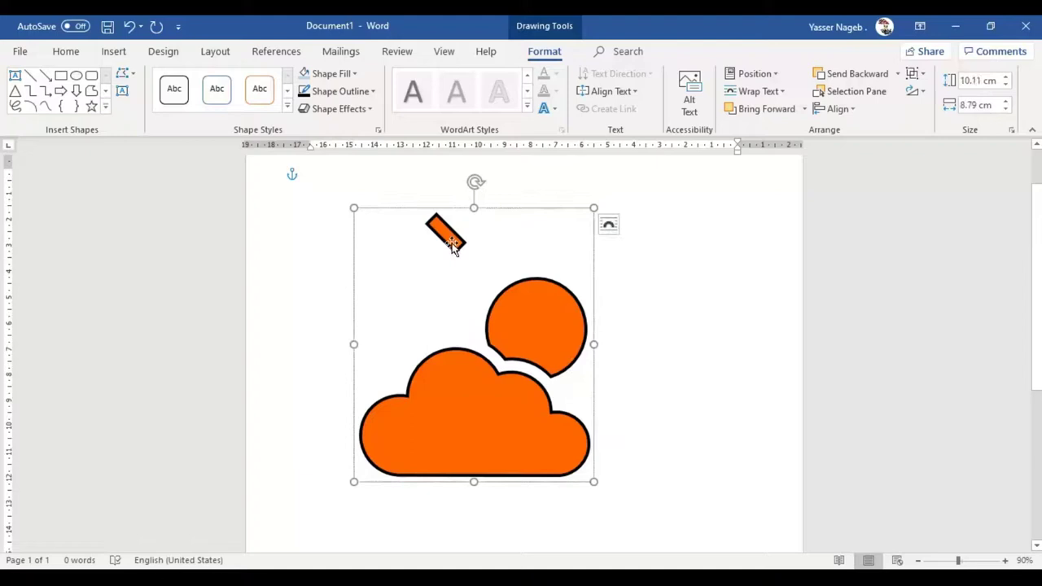
click(454, 236)
key(Delete)
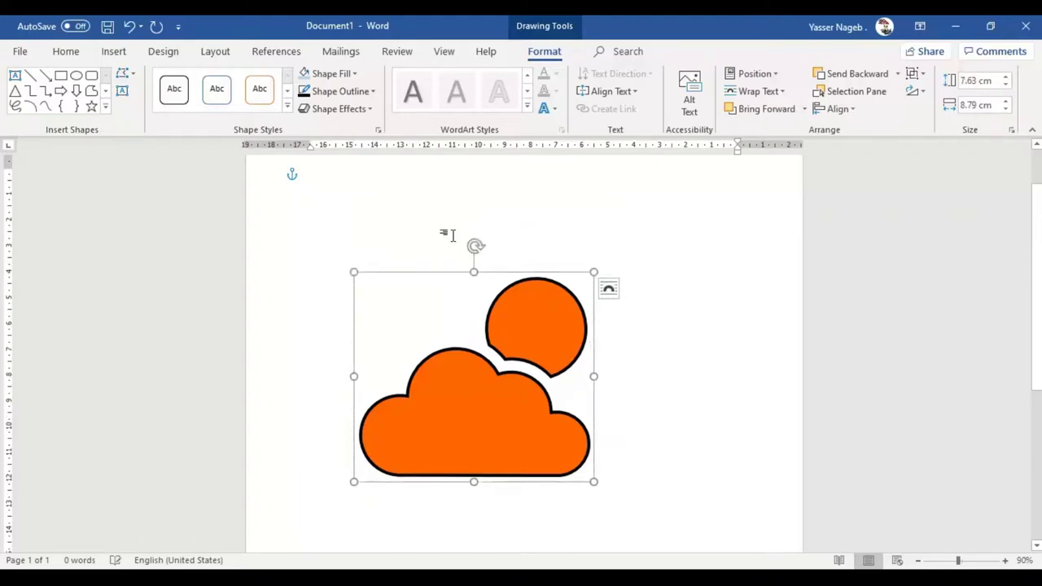
click(515, 318)
Move the sun circle to the cloud's upper left and rotate it so its notched edge rests on the cloud top
drag(539, 317, 443, 291)
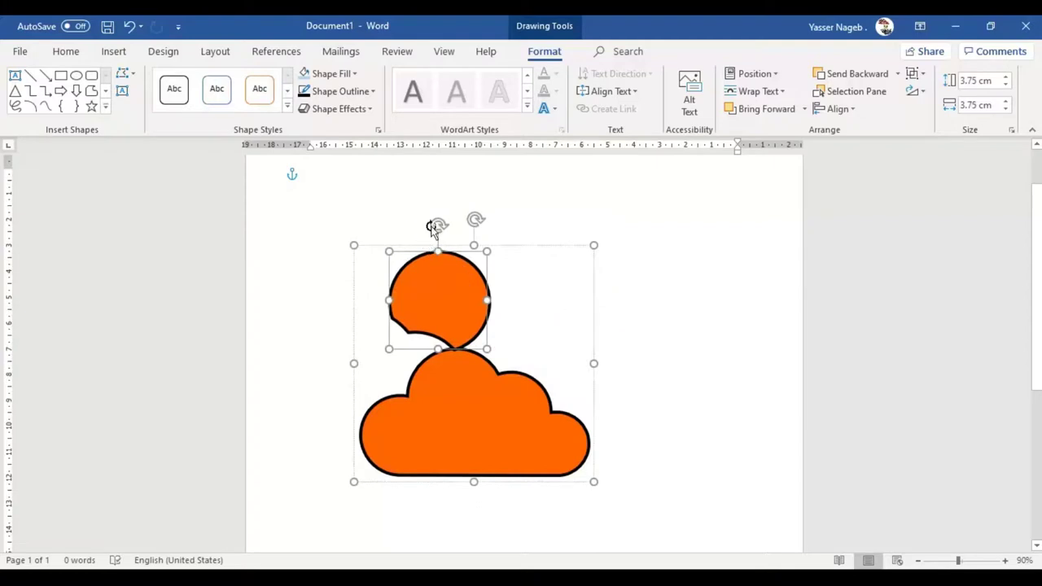
drag(437, 228, 402, 239)
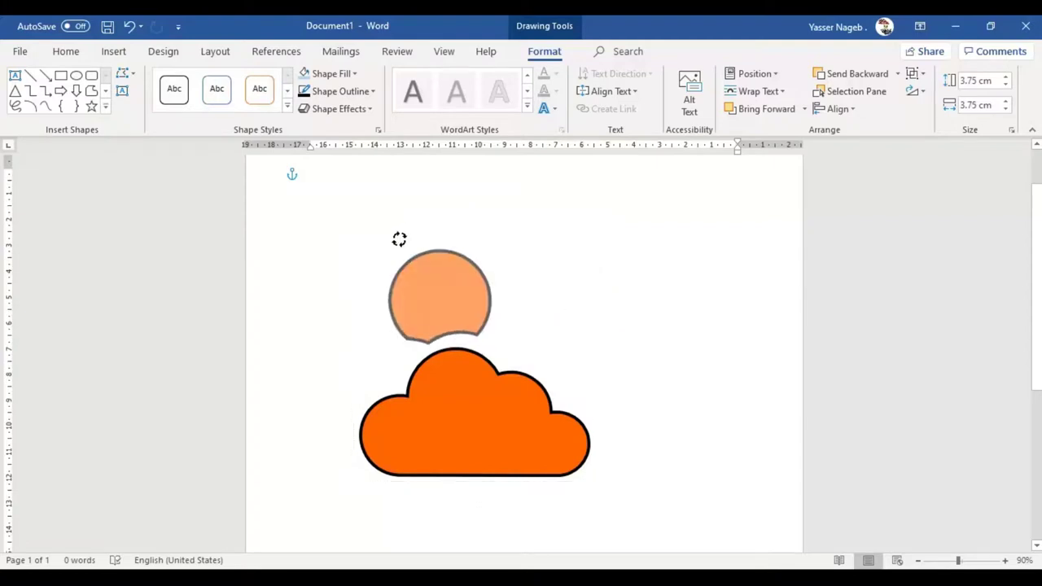
drag(451, 301, 427, 318)
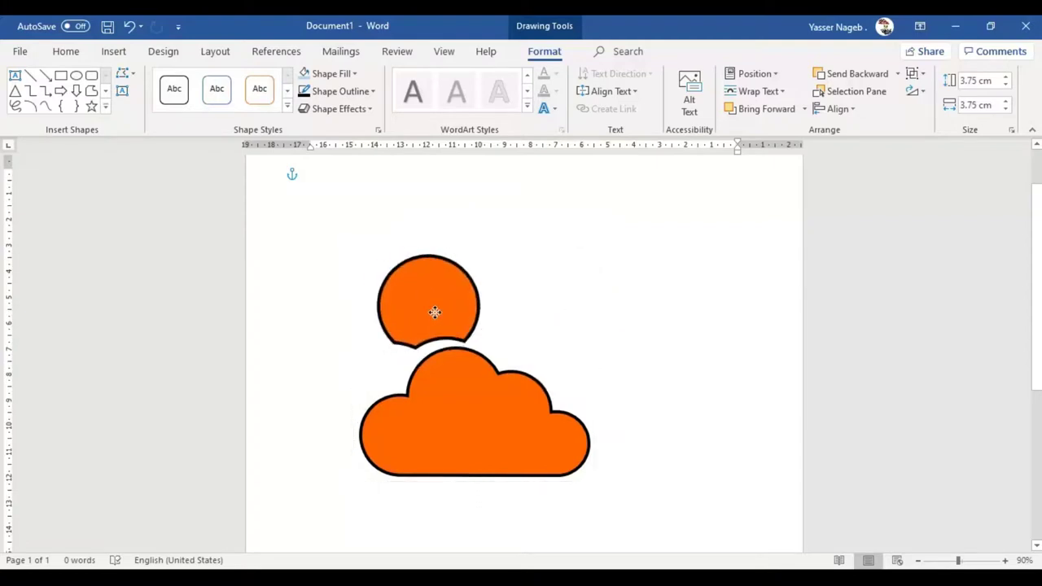
drag(380, 241, 368, 247)
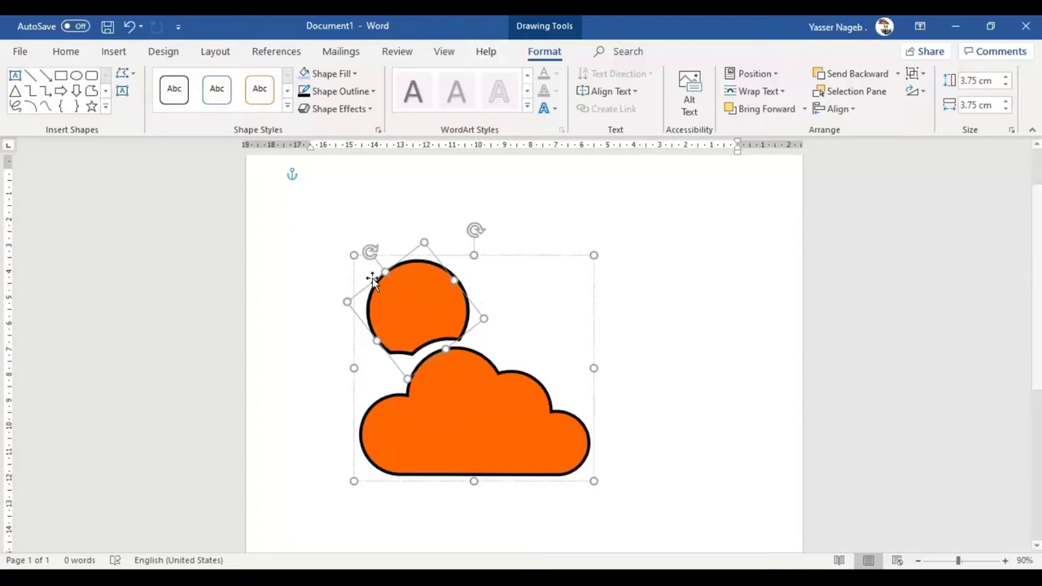
Fill the sun circle blue through Format Object, then move it up above the cloud's right side
right_click(428, 303)
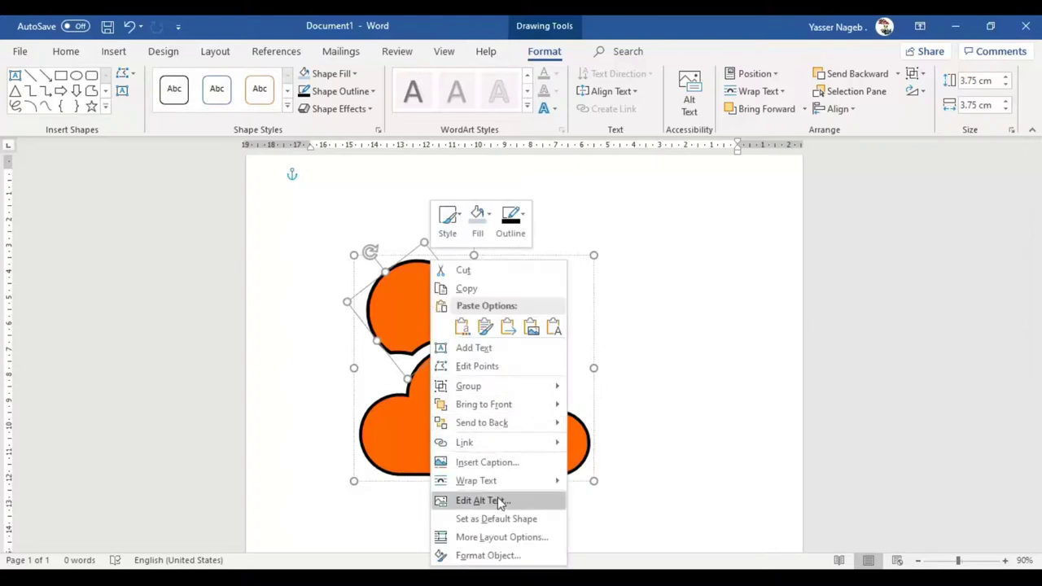
click(482, 557)
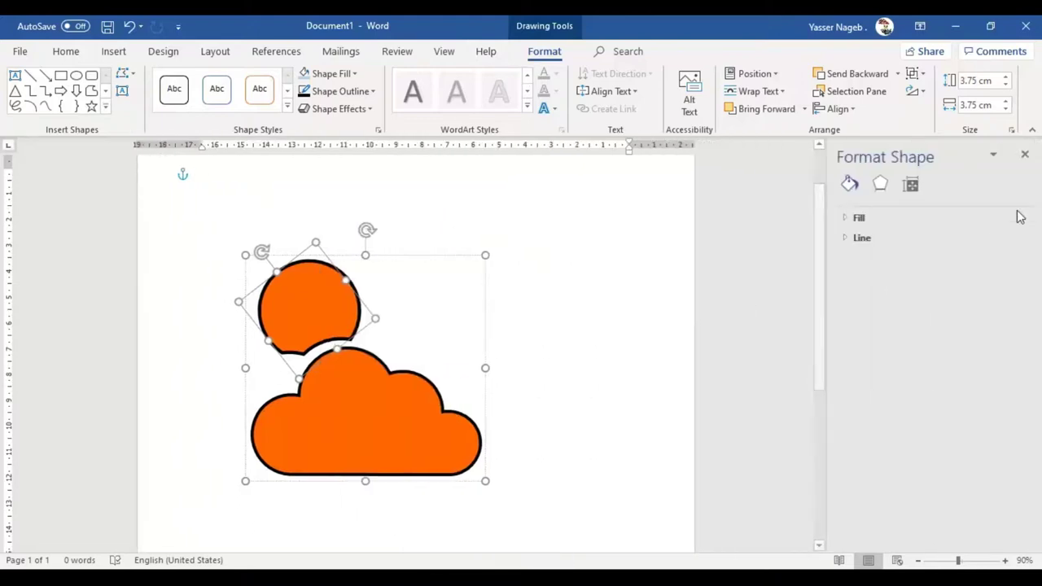
click(844, 219)
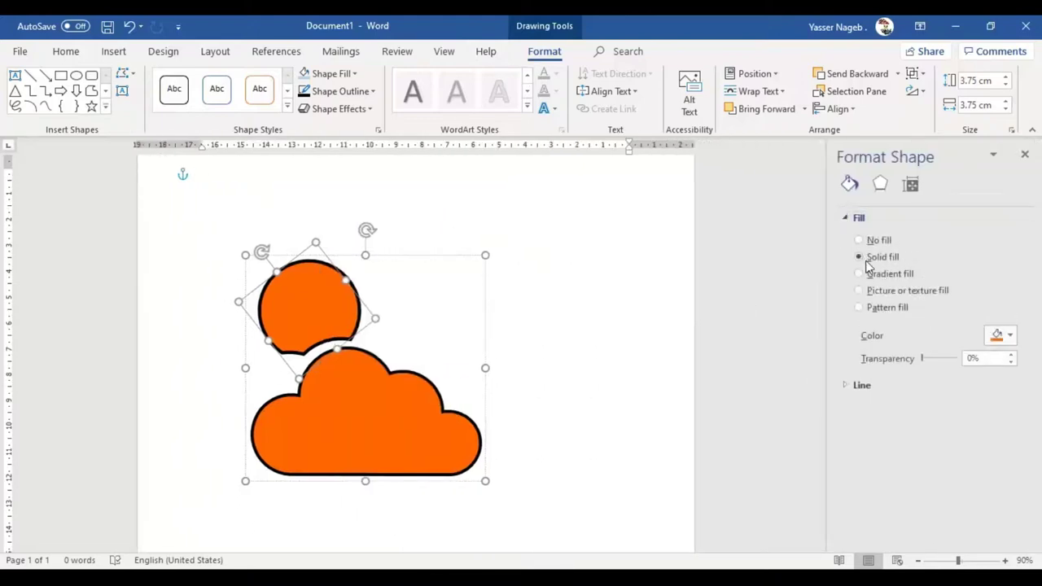
click(1000, 334)
click(968, 370)
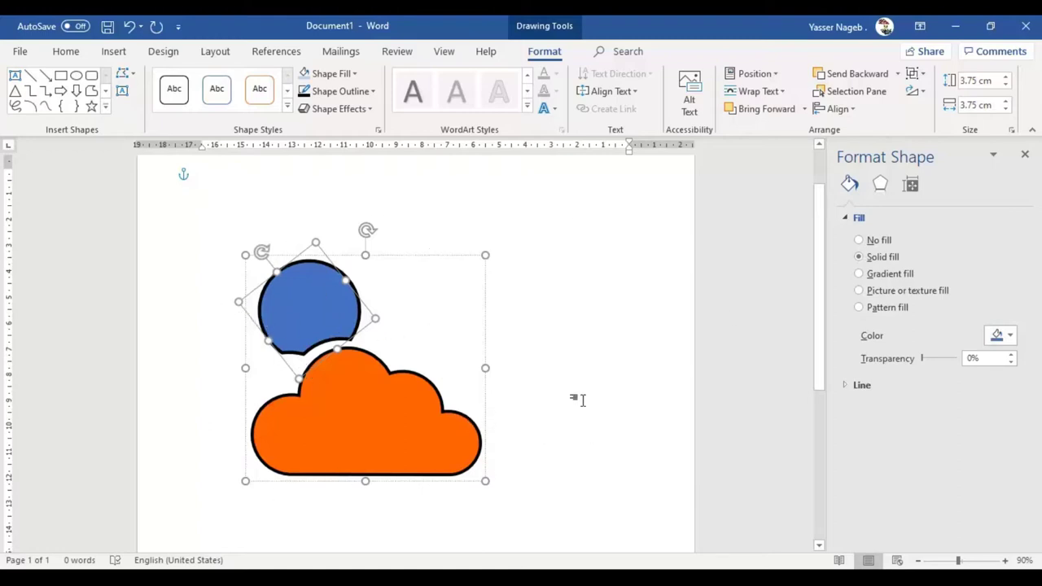
drag(297, 302, 439, 240)
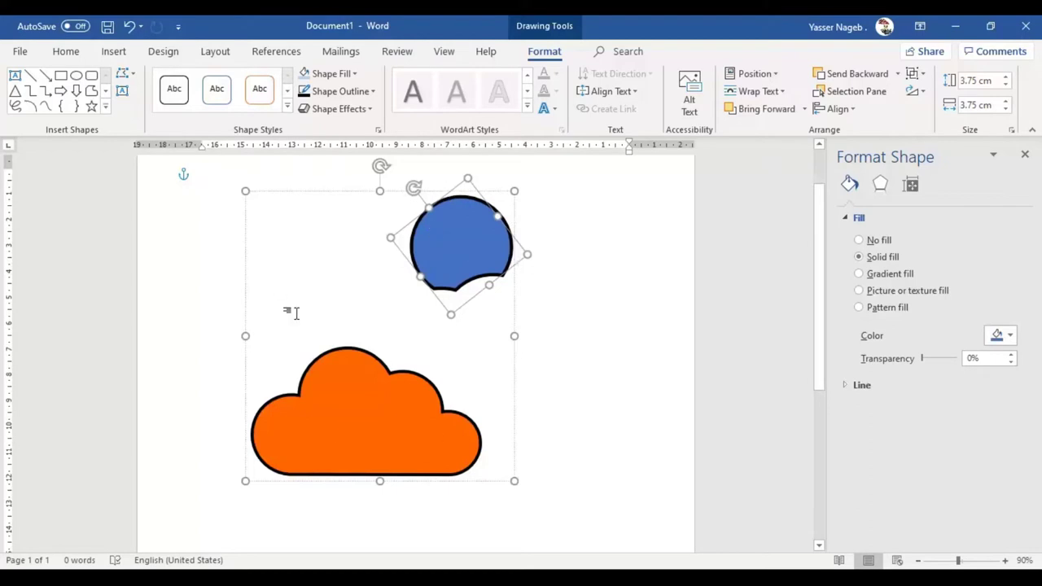
Ungroup the sun and cloud shapes, undoing a trial move of the blue circle
right_click(390, 455)
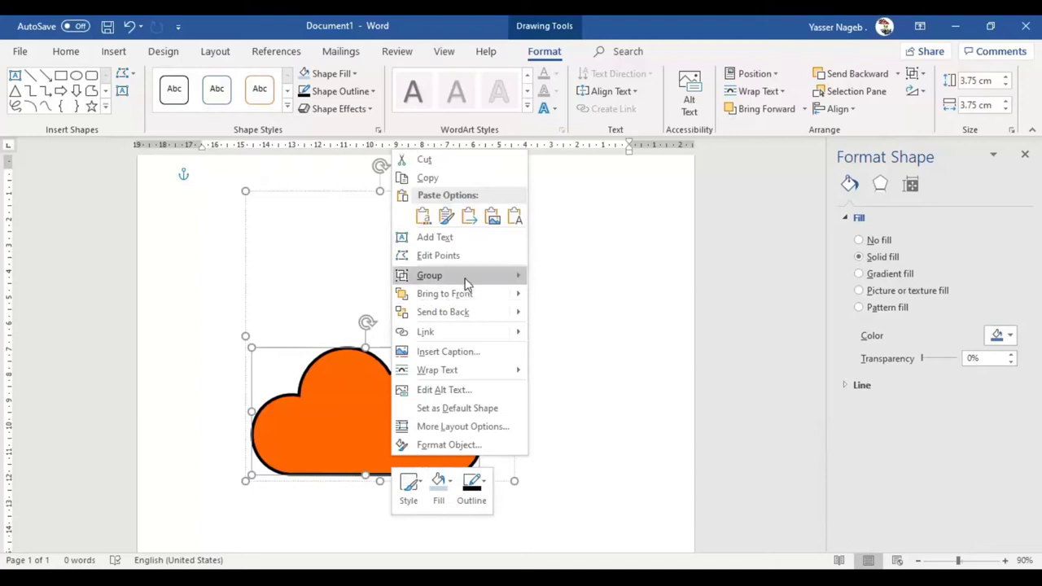
mouse_move(470, 282)
click(562, 297)
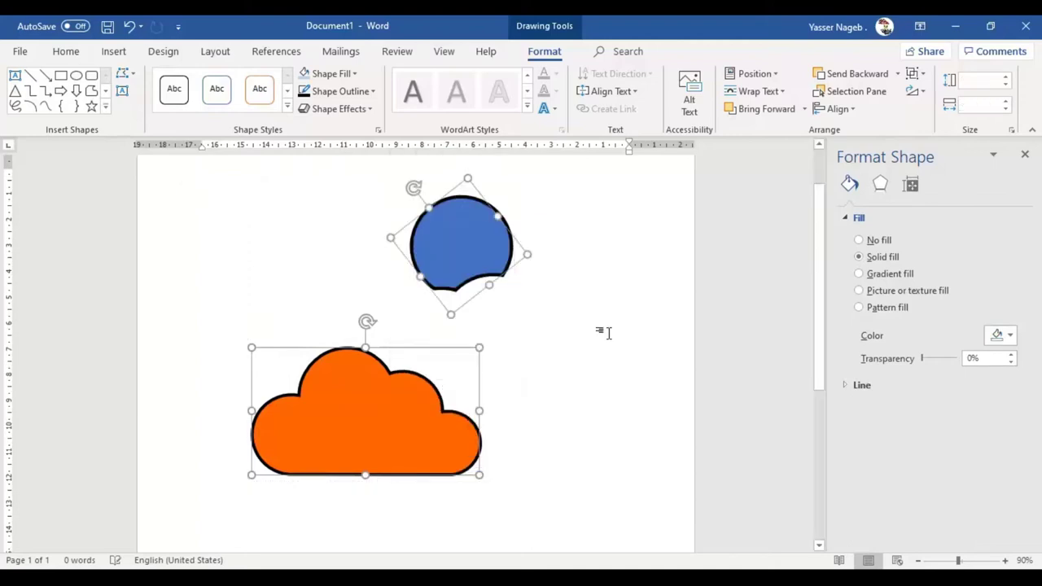
click(458, 235)
drag(484, 236, 603, 264)
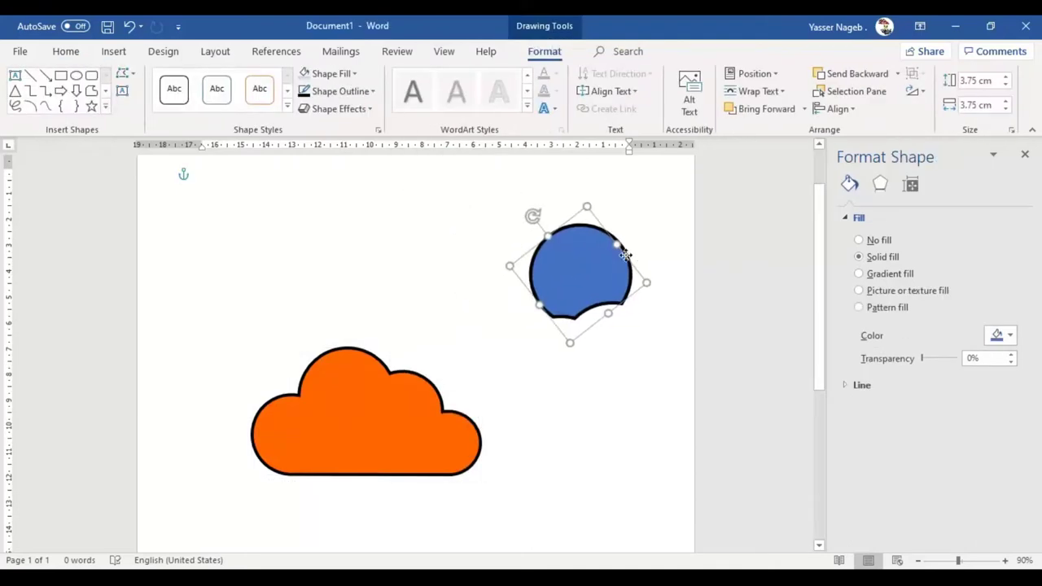
key(ctrl+z)
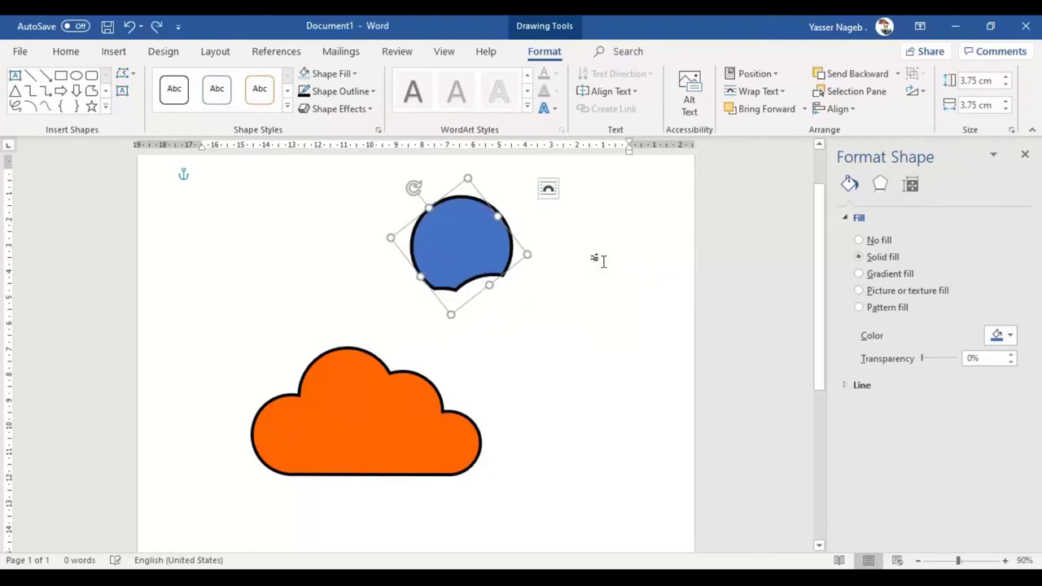
click(603, 261)
key(alt+shift)
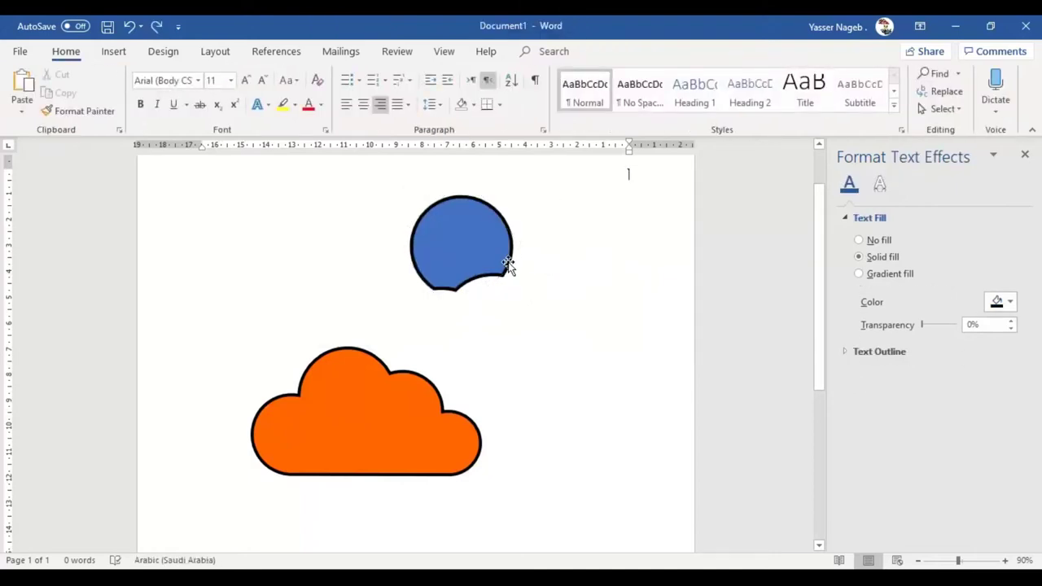
Nudge the drawing left and place the blue circle at the cloud's upper left
click(508, 265)
mouse_move(497, 242)
mouse_down()
mouse_move(476, 242)
mouse_move(529, 244)
mouse_move(376, 212)
mouse_up()
click(419, 267)
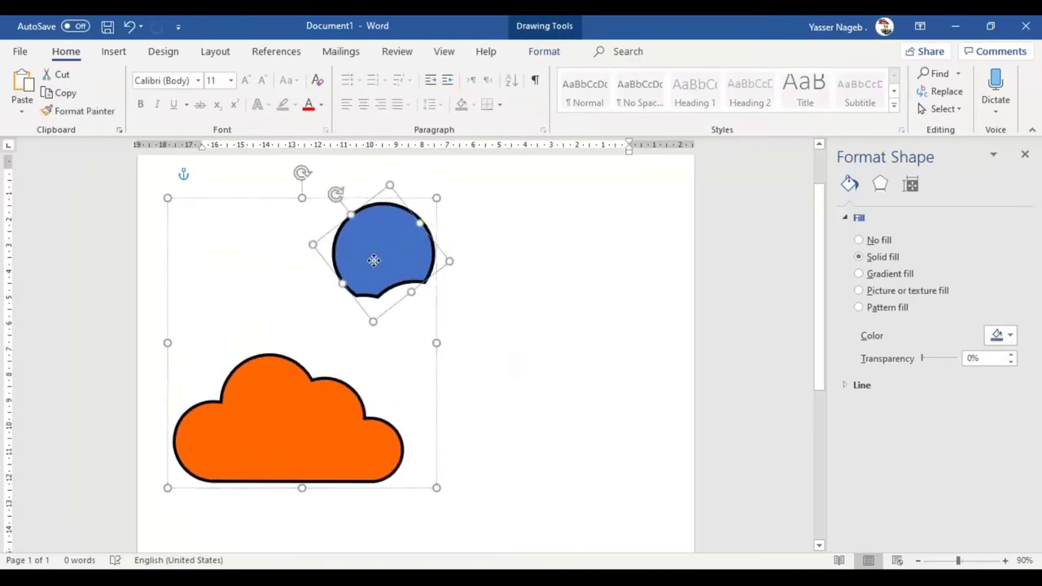
drag(373, 261, 263, 296)
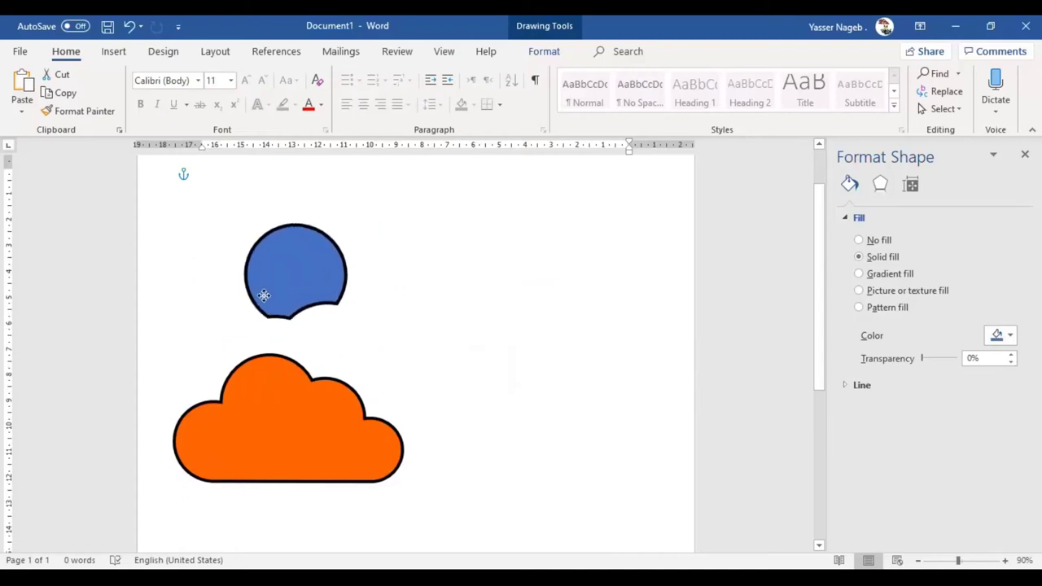
drag(264, 295, 228, 313)
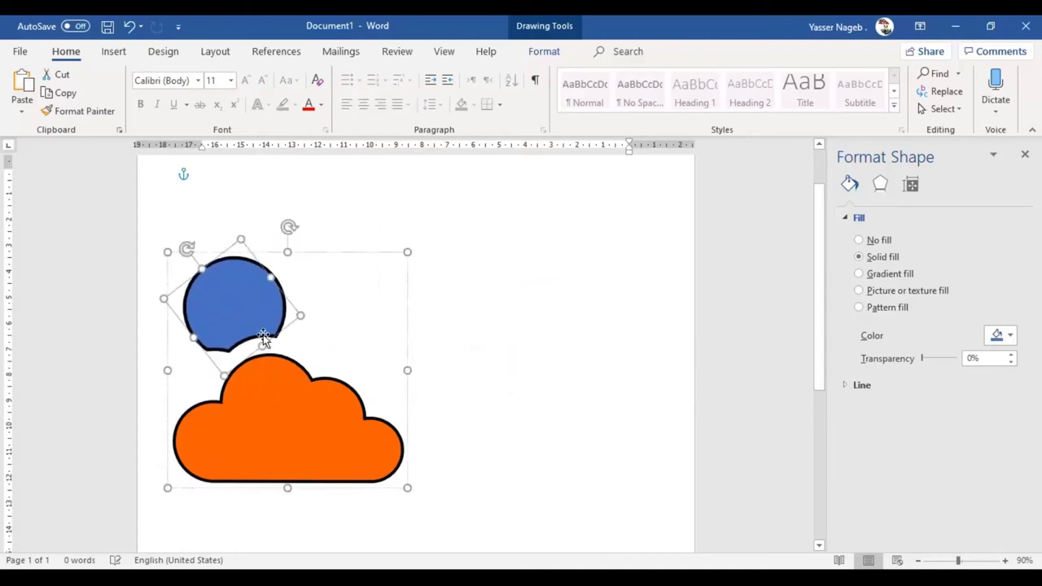
Shift the orange cloud right, then move the whole sun-and-cloud drawing up and right
click(314, 440)
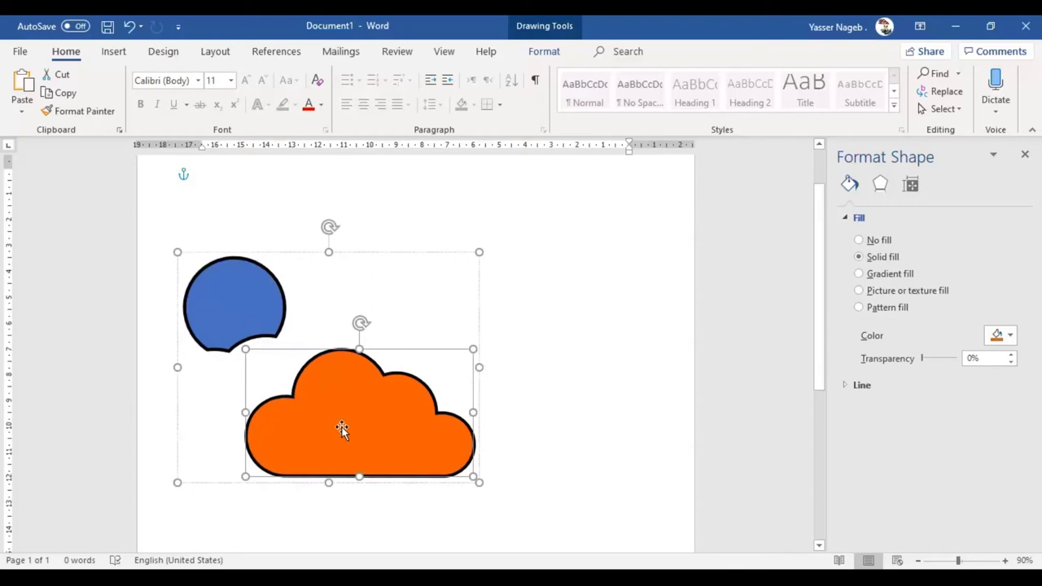
click(472, 413)
click(468, 446)
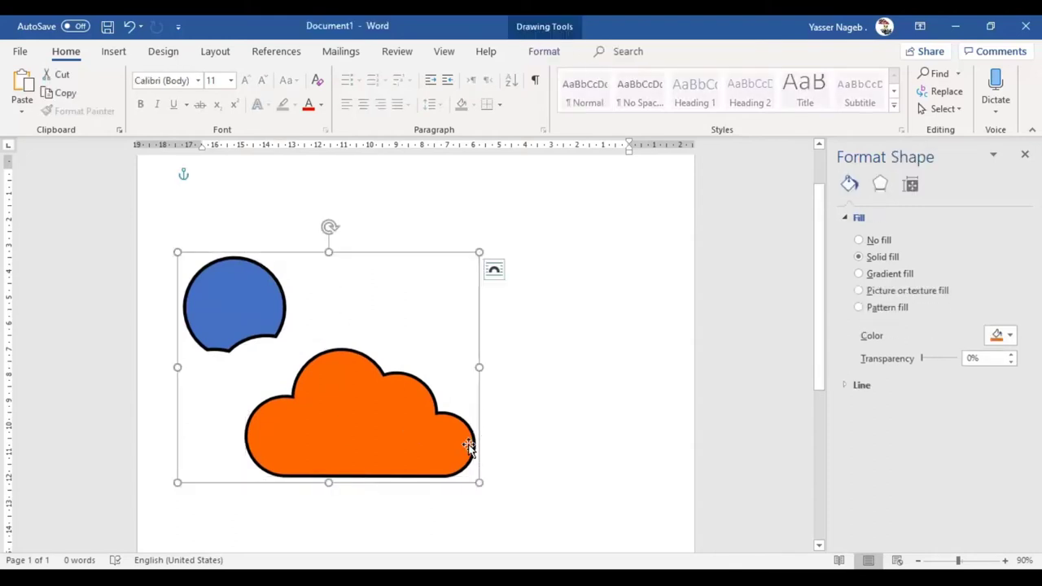
mouse_move(377, 410)
mouse_down()
mouse_move(524, 324)
mouse_move(414, 391)
mouse_up()
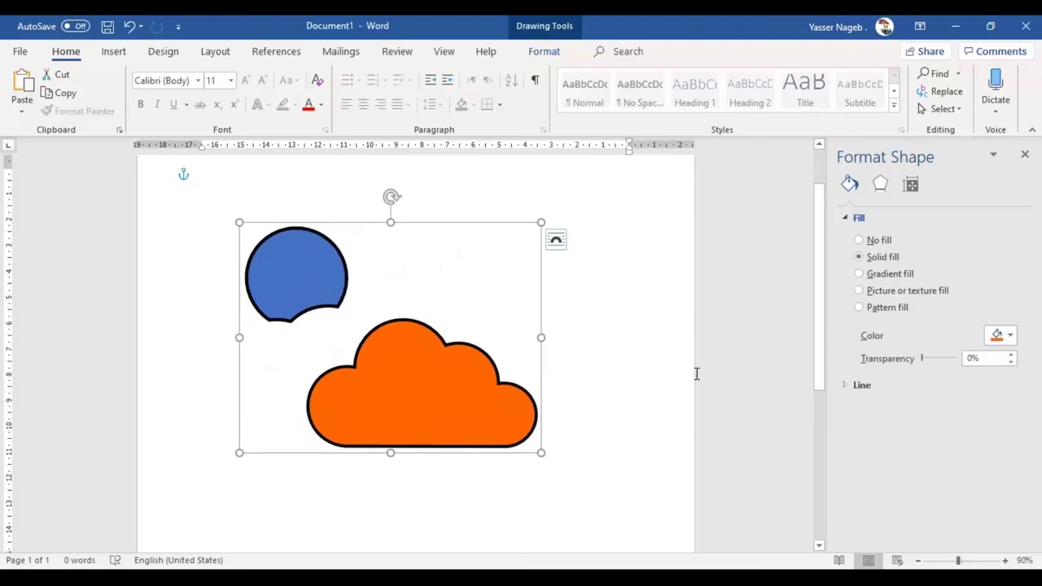
click(599, 212)
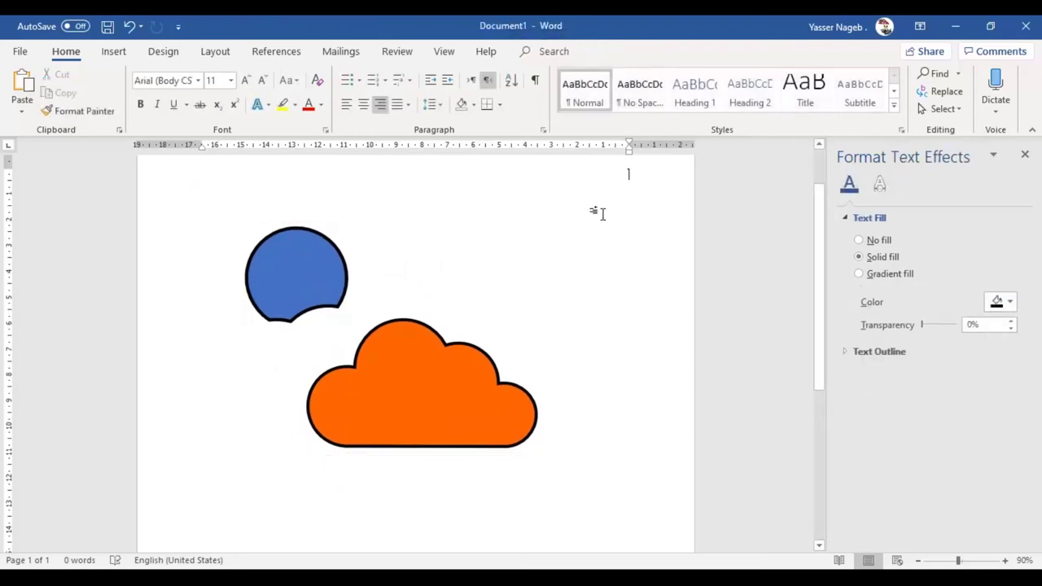
key(alt+shift)
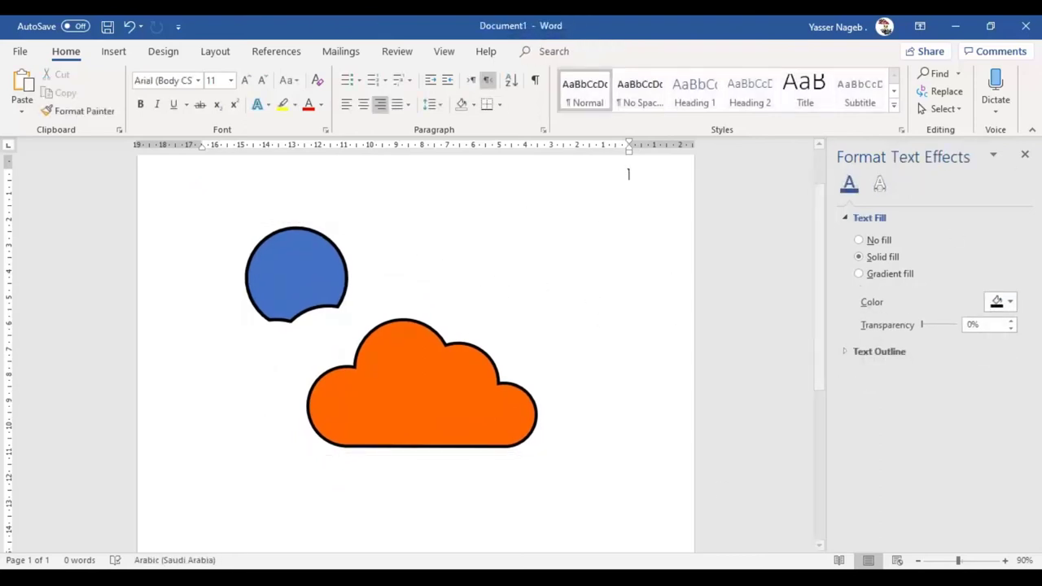